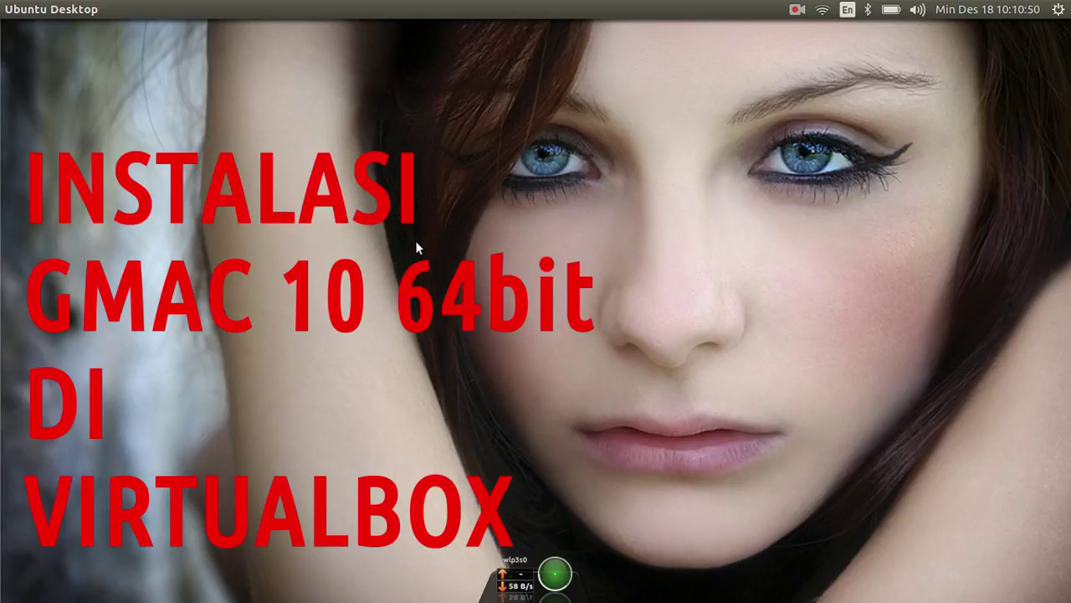
Locate the Gmac10-x64.iso file in the Unduhan folder of the file manager, then close the window
{"action": "mouse_move", "coordinate": [2, 161]}
{"action": "mouse_move", "coordinate": [2, 124]}
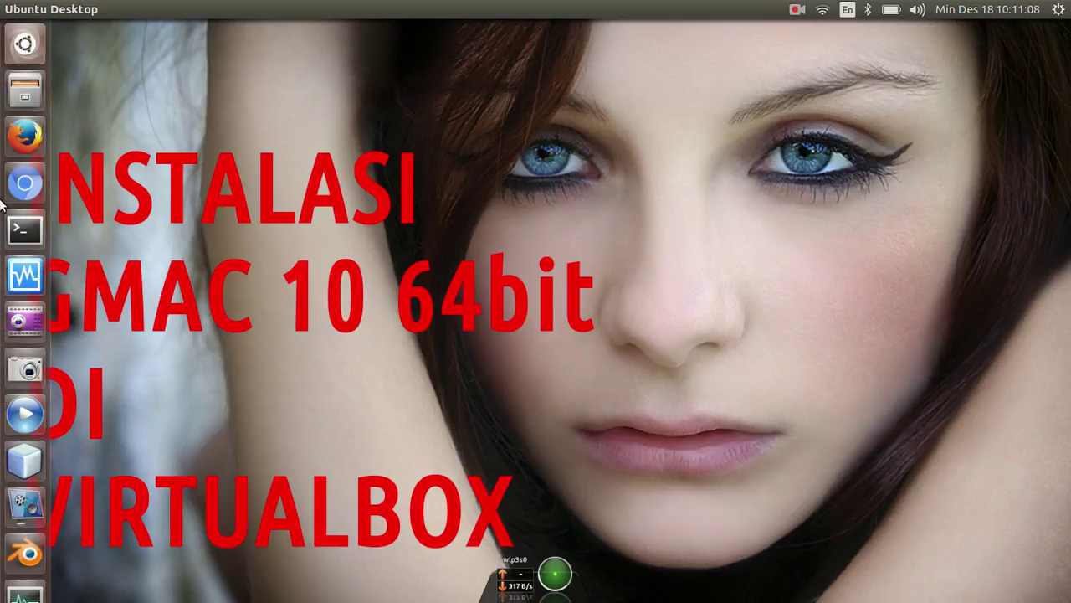
{"action": "left_click", "coordinate": [20, 95]}
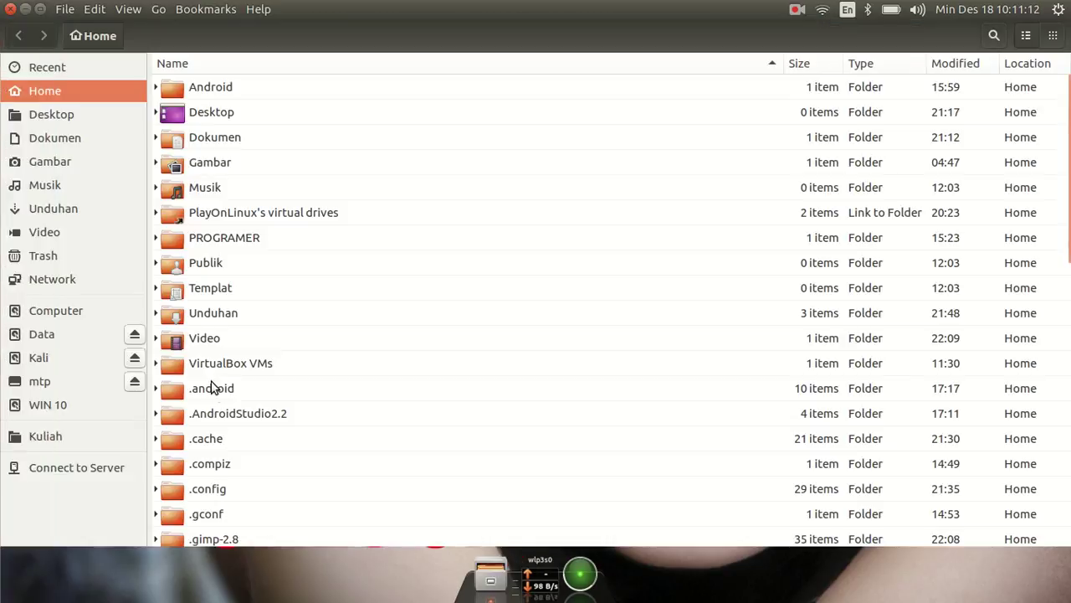
{"action": "scroll", "coordinate": [211, 352], "scroll_direction": "down", "scroll_amount": 1}
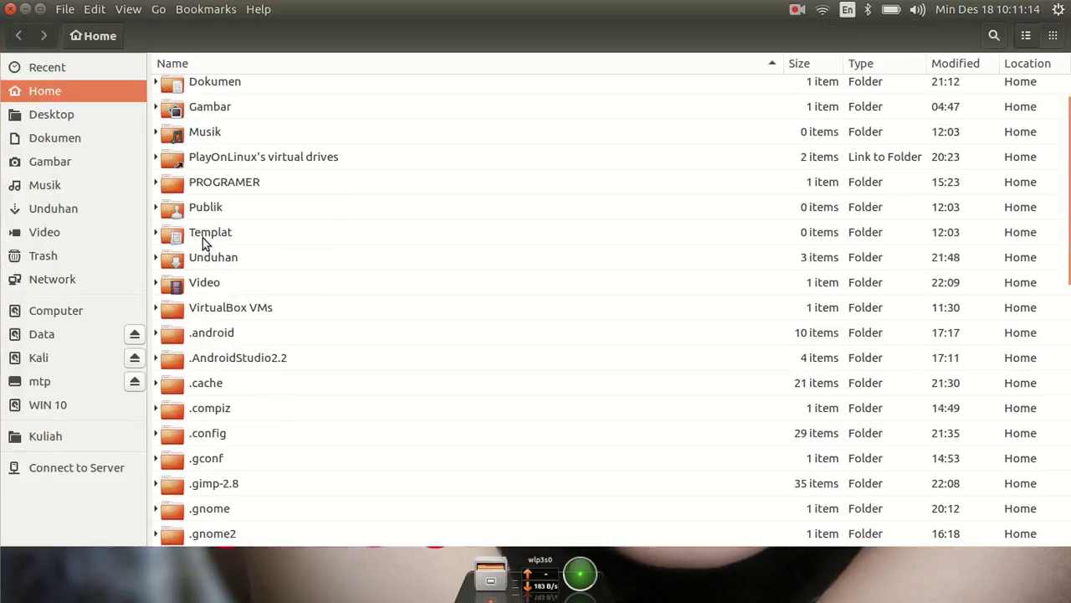
{"action": "double_click", "coordinate": [212, 264]}
{"action": "left_click", "coordinate": [226, 114]}
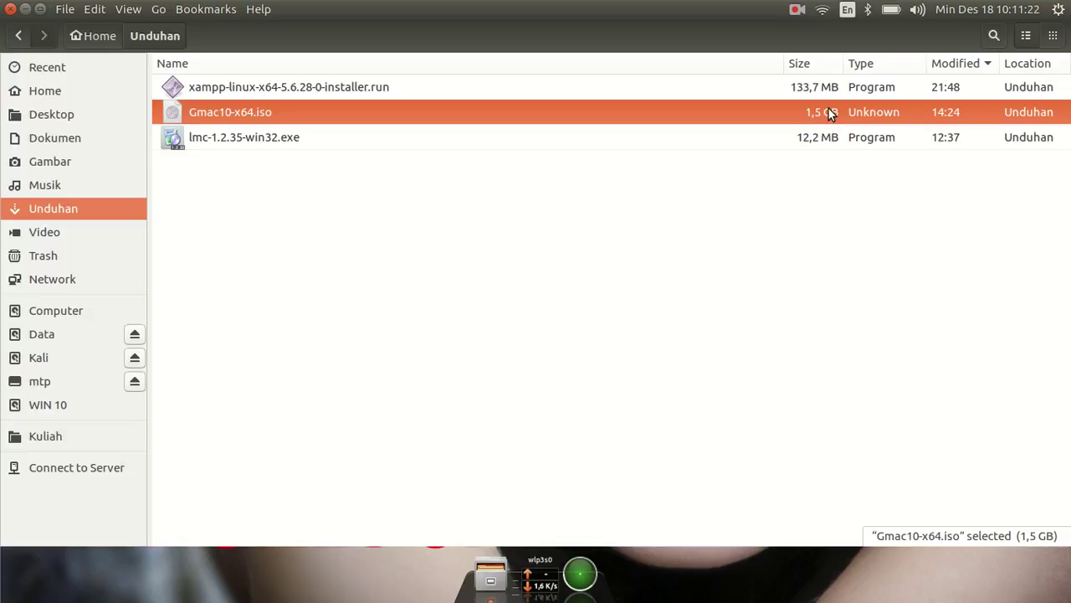
{"action": "left_click", "coordinate": [10, 8]}
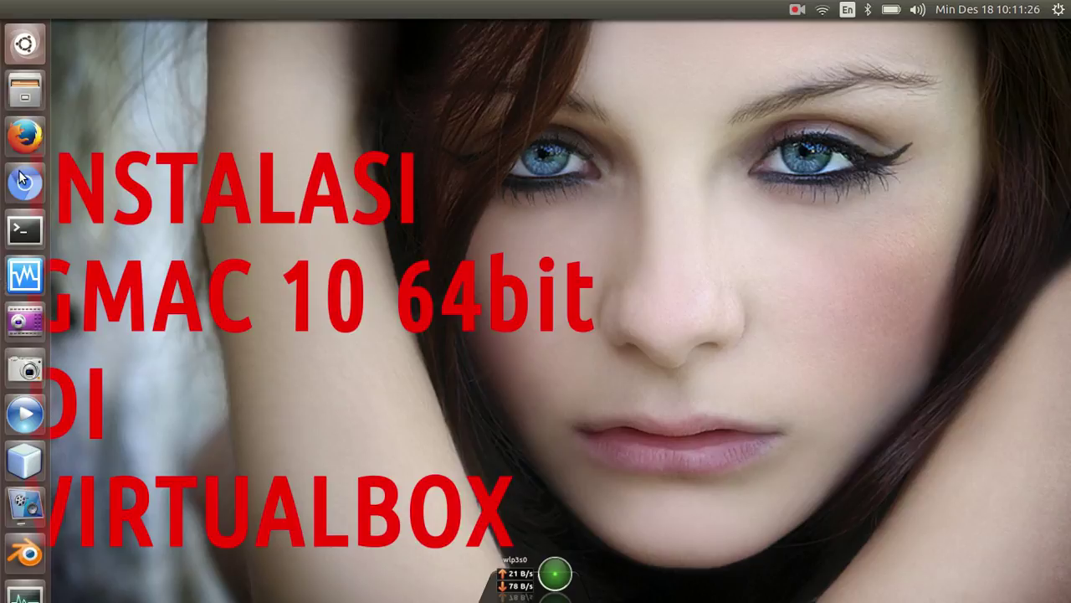
Switch to the Chromium browser, search for "gmac" and open the SourceForge Gmac download result
{"action": "left_click", "coordinate": [30, 177]}
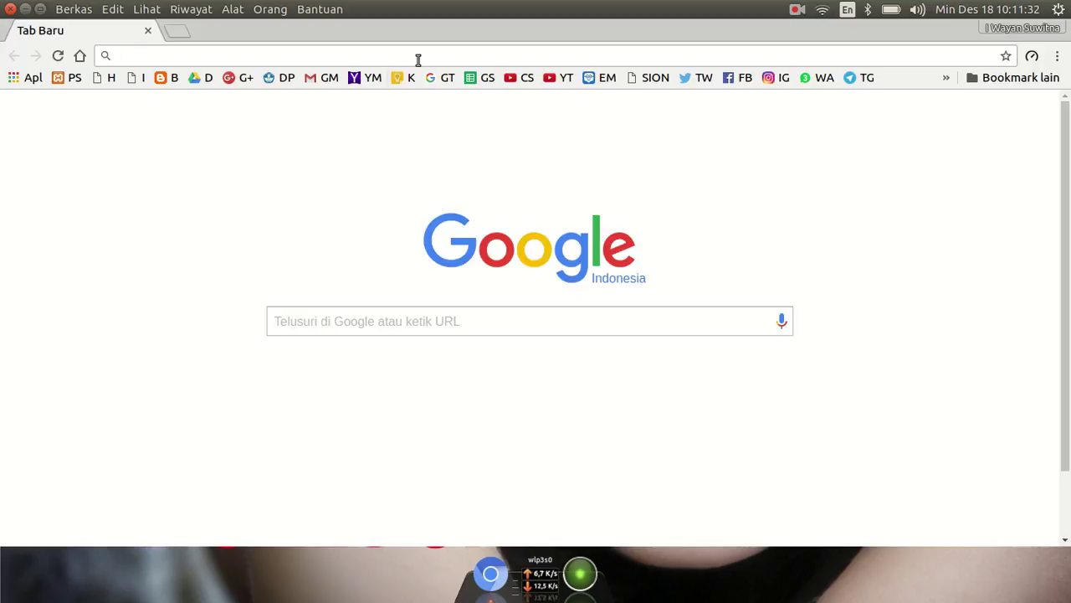
{"action": "type", "text": "gmac"}
{"action": "key", "text": "Return"}
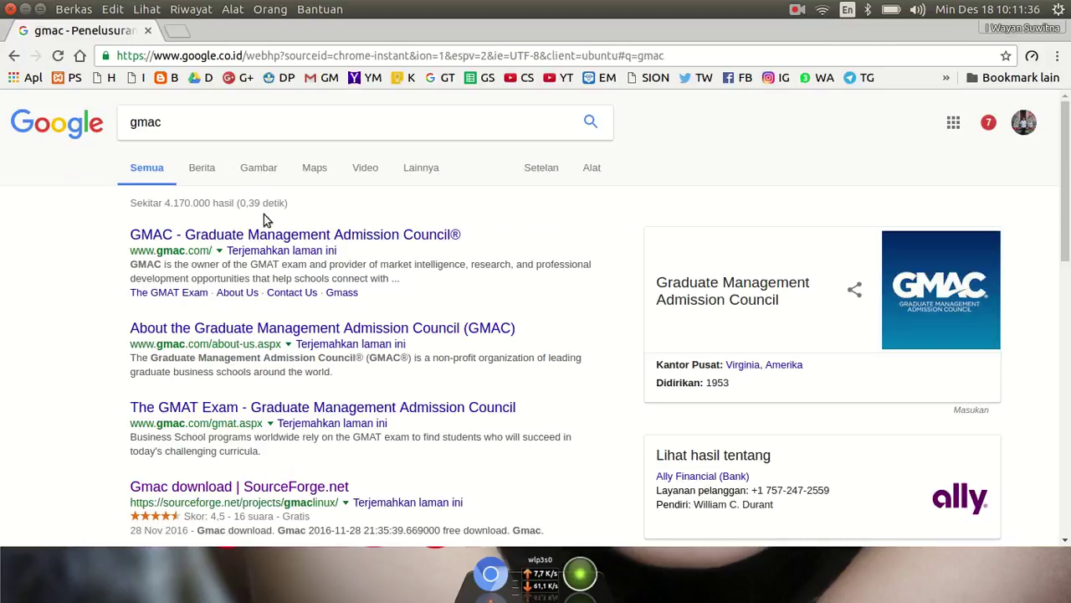
{"action": "scroll", "coordinate": [270, 215], "scroll_direction": "down", "scroll_amount": 3}
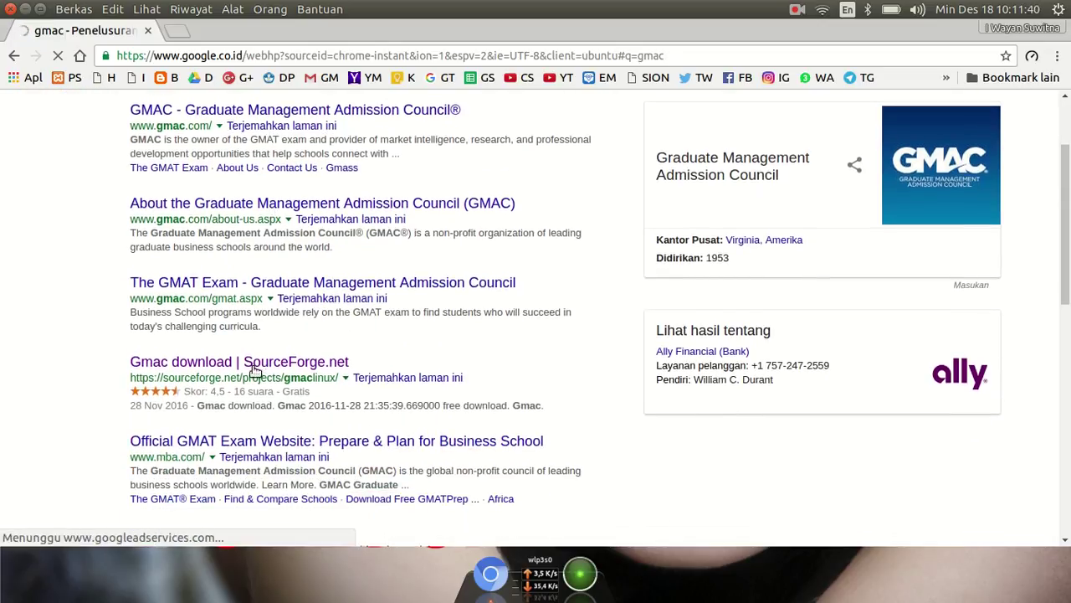
{"action": "scroll", "coordinate": [265, 374], "scroll_direction": "down", "scroll_amount": 1}
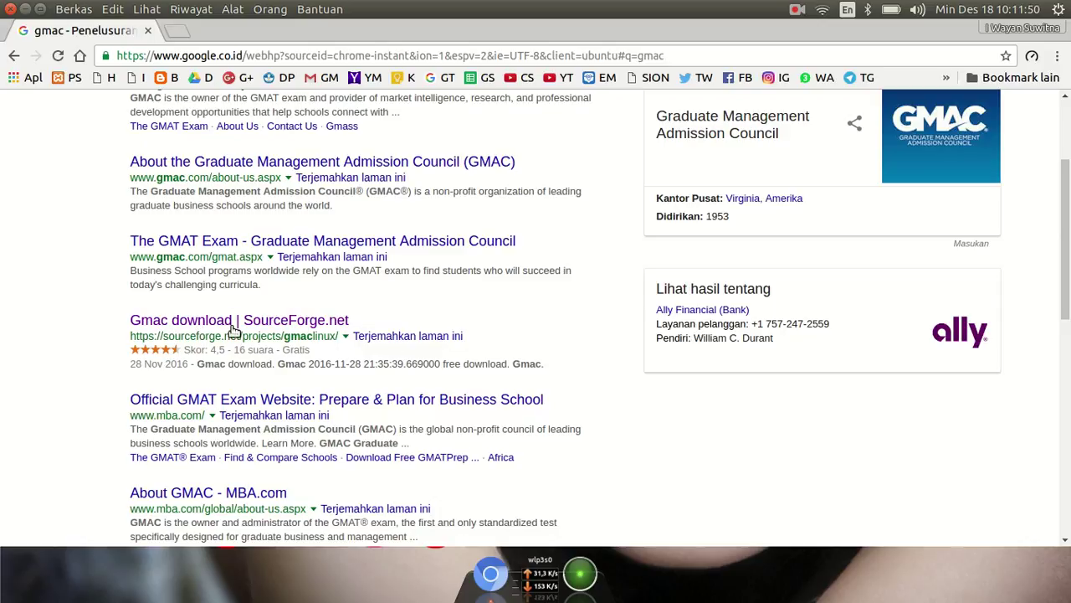
{"action": "left_click", "coordinate": [271, 326]}
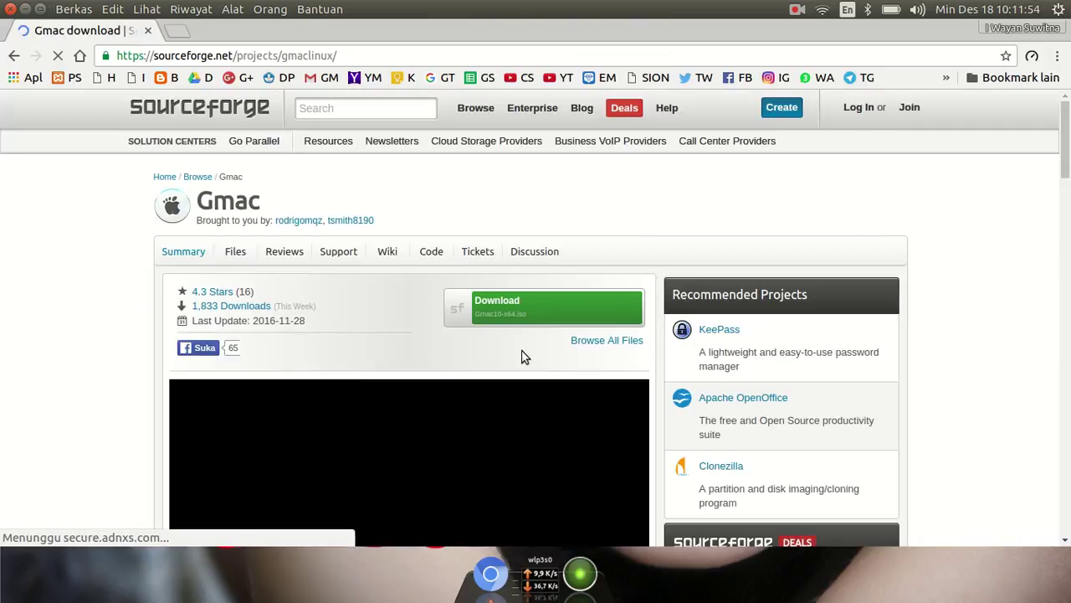
Look over the Gmac project page and its Gmac10-x64.iso download link, then close the page
{"action": "scroll", "coordinate": [435, 293], "scroll_direction": "down", "scroll_amount": 3}
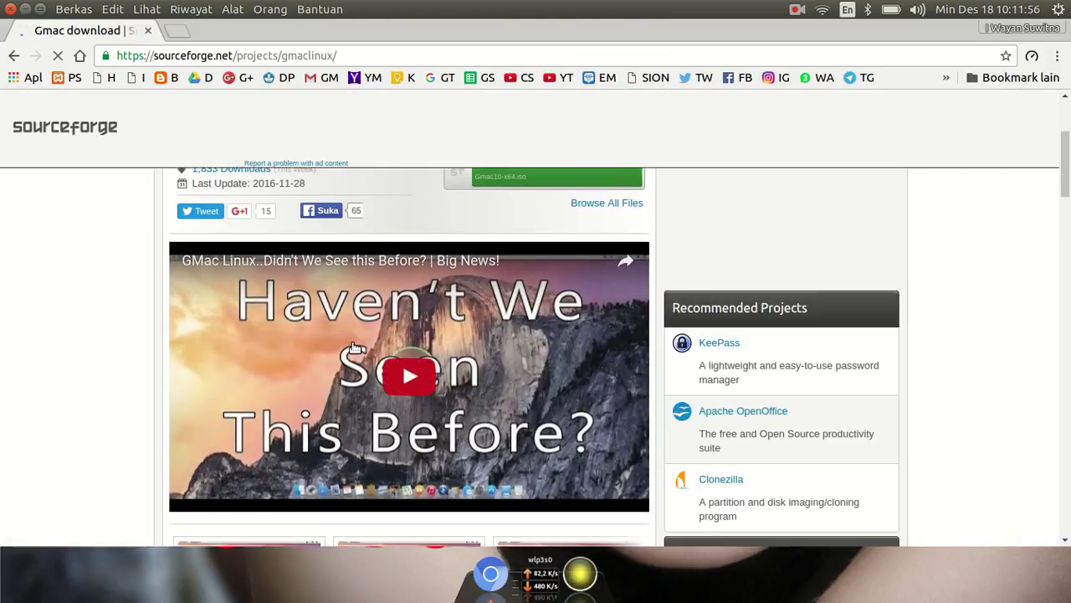
{"action": "scroll", "coordinate": [352, 337], "scroll_direction": "down", "scroll_amount": 2}
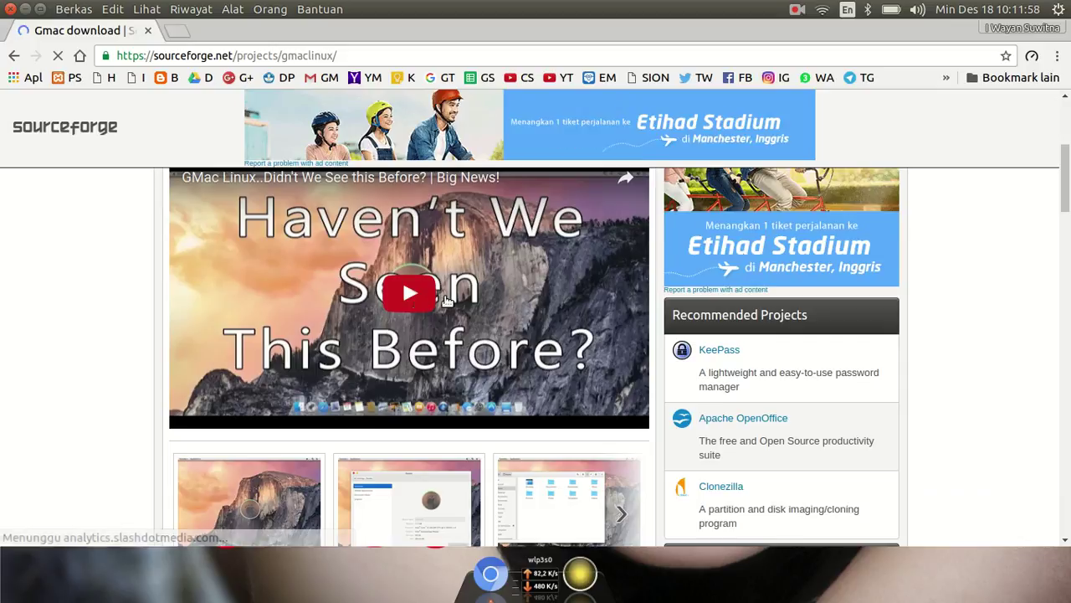
{"action": "scroll", "coordinate": [436, 302], "scroll_direction": "down", "scroll_amount": 2}
{"action": "scroll", "coordinate": [449, 303], "scroll_direction": "up", "scroll_amount": 3}
{"action": "scroll", "coordinate": [449, 302], "scroll_direction": "up", "scroll_amount": 5}
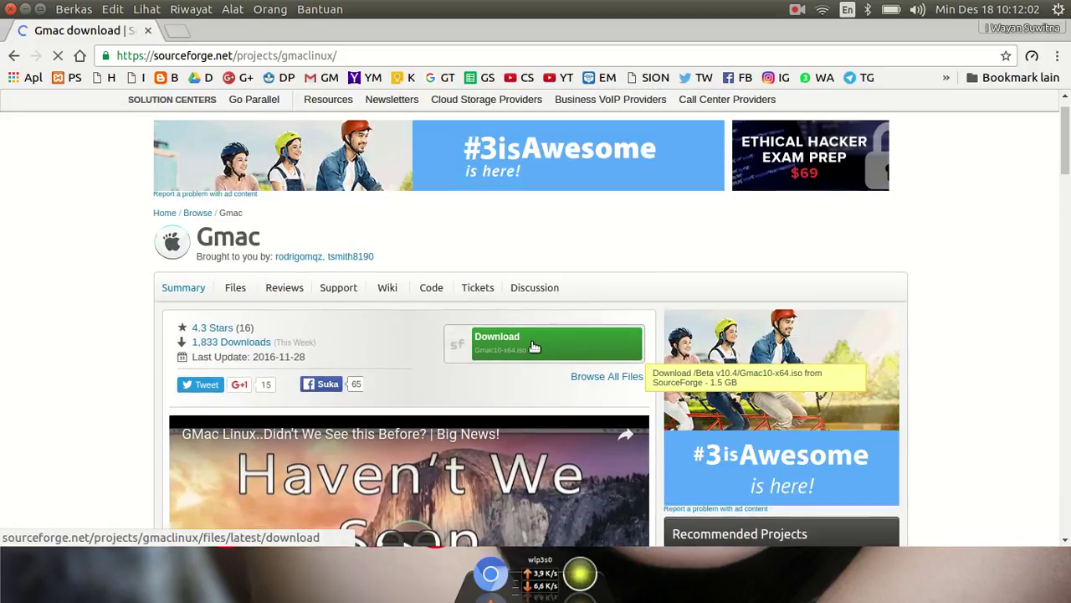
{"action": "left_click", "coordinate": [149, 30]}
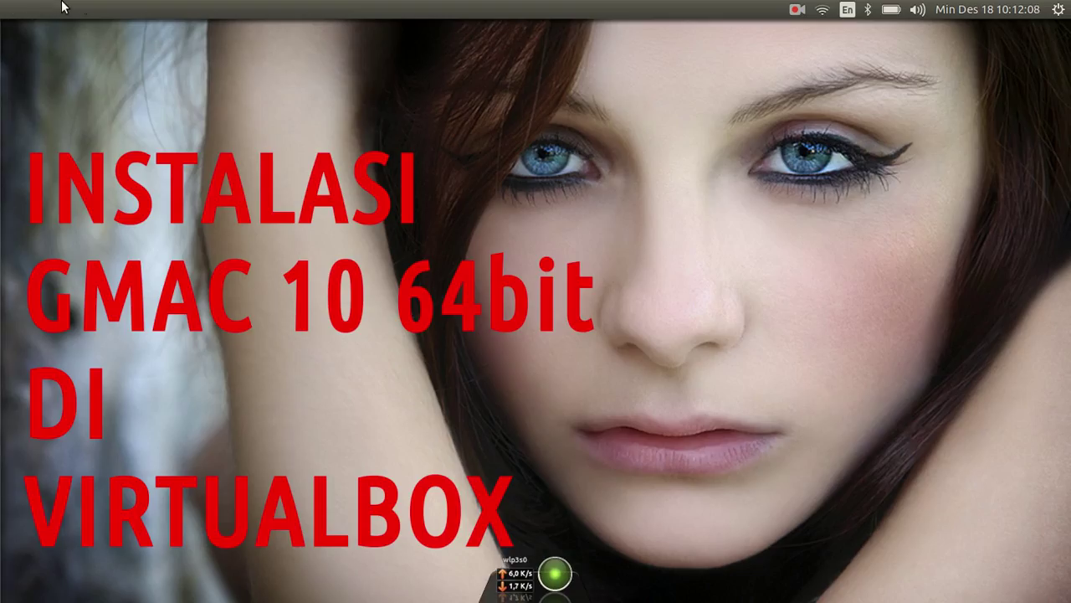
Switch to VirtualBox and start creating a new virtual machine named GMAC
{"action": "mouse_move", "coordinate": [2, 255]}
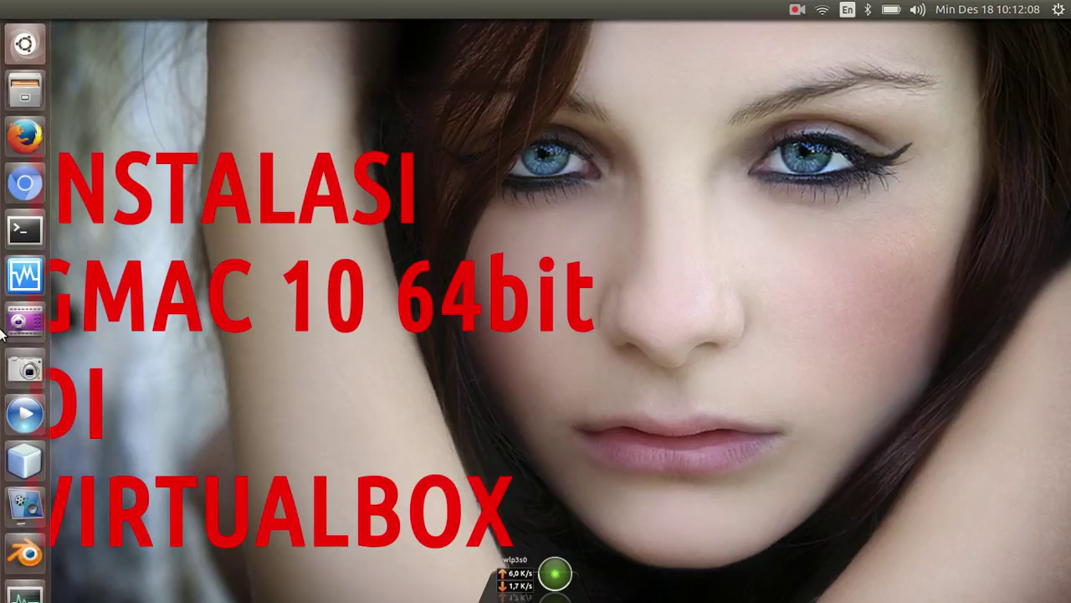
{"action": "left_click", "coordinate": [28, 282]}
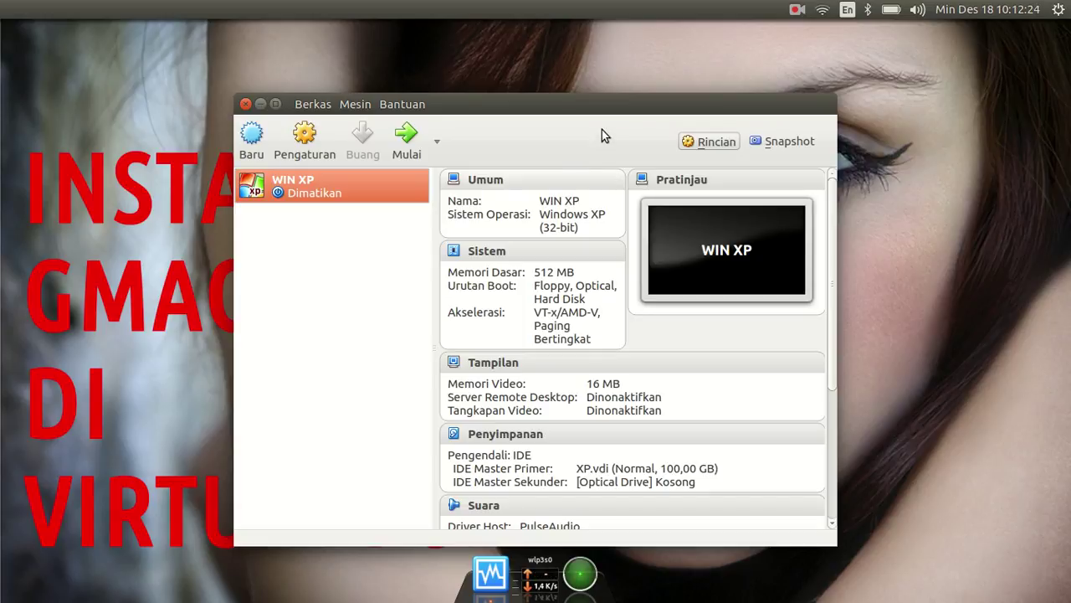
{"action": "left_click_drag", "start_coordinate": [598, 111], "coordinate": [584, 87]}
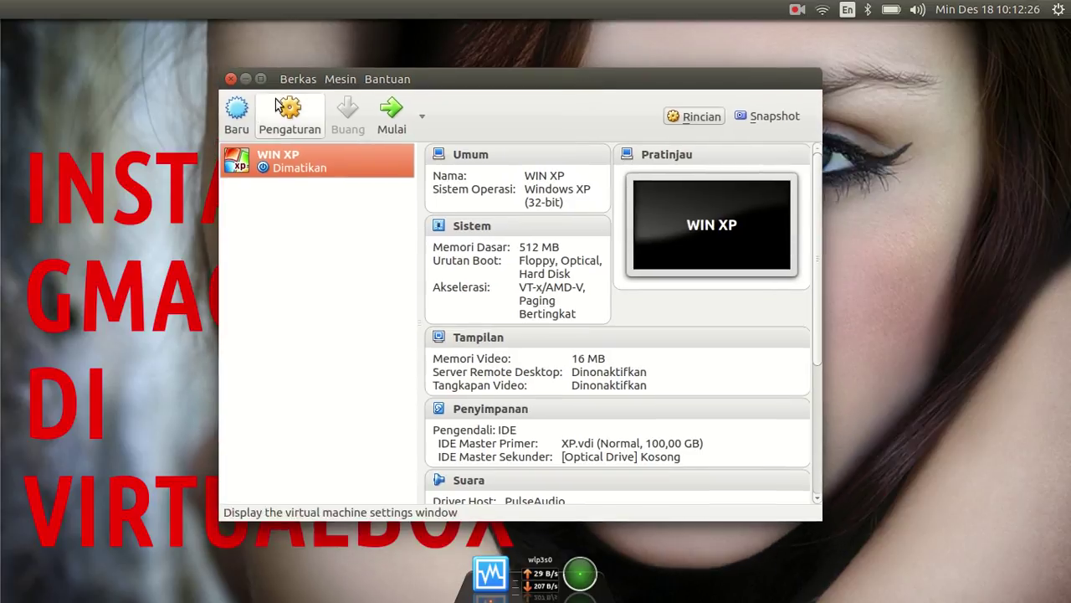
{"action": "left_click", "coordinate": [236, 118]}
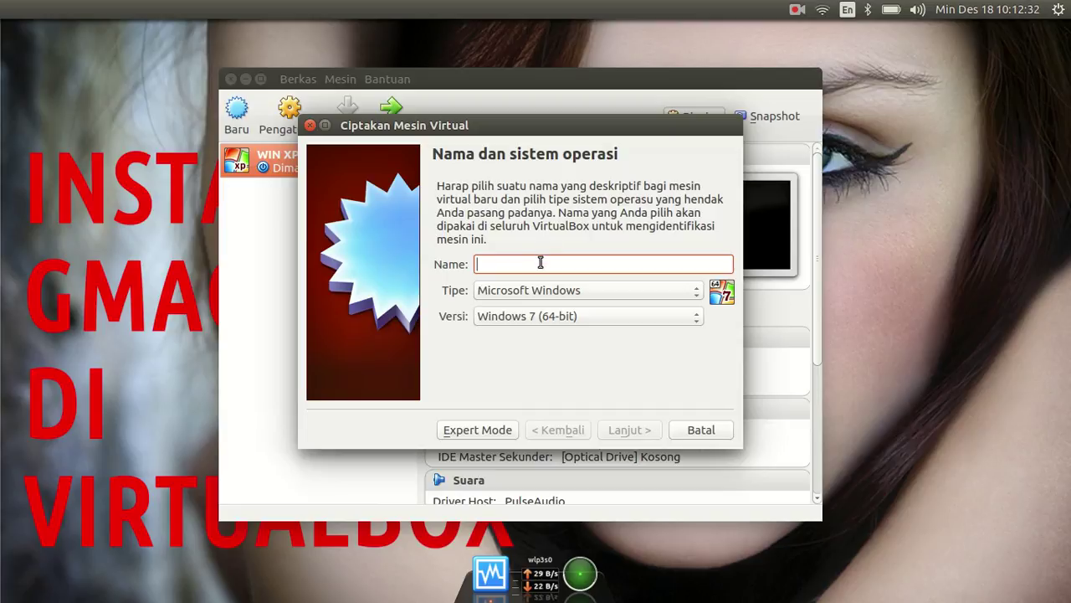
{"action": "type", "text": "GMAC"}
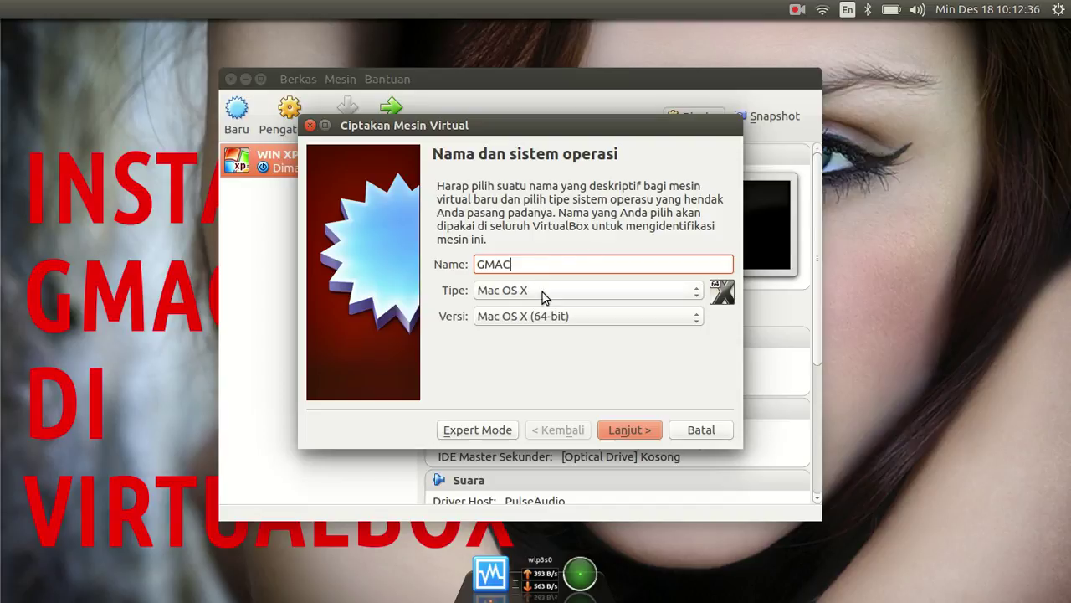
Set the new machine's operating system type to Linux and its version to Ubuntu (64-bit)
{"action": "left_click", "coordinate": [552, 290]}
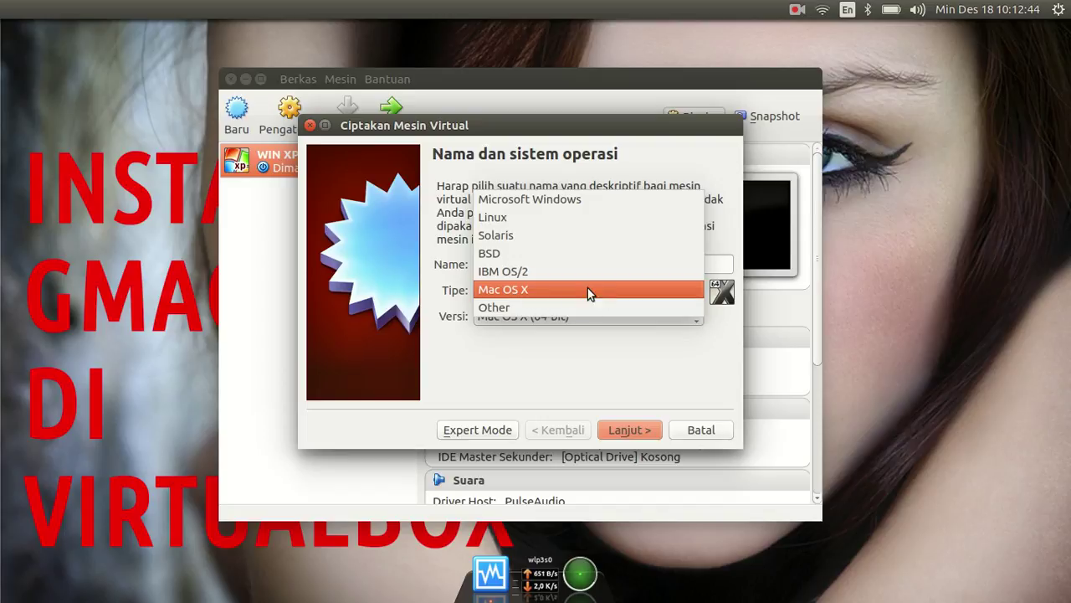
{"action": "left_click", "coordinate": [507, 218]}
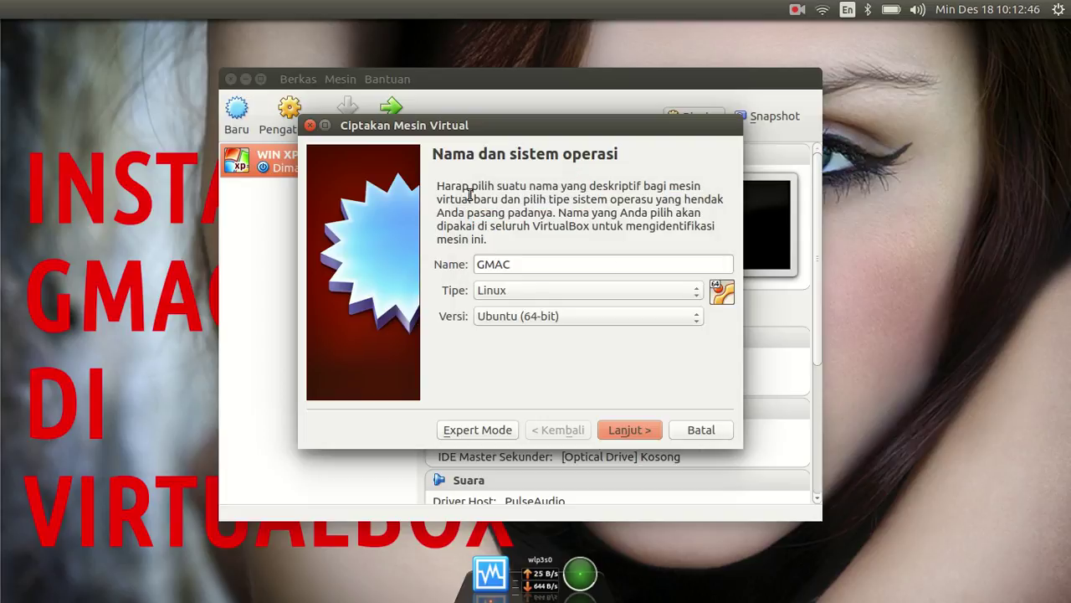
{"action": "left_click", "coordinate": [604, 322]}
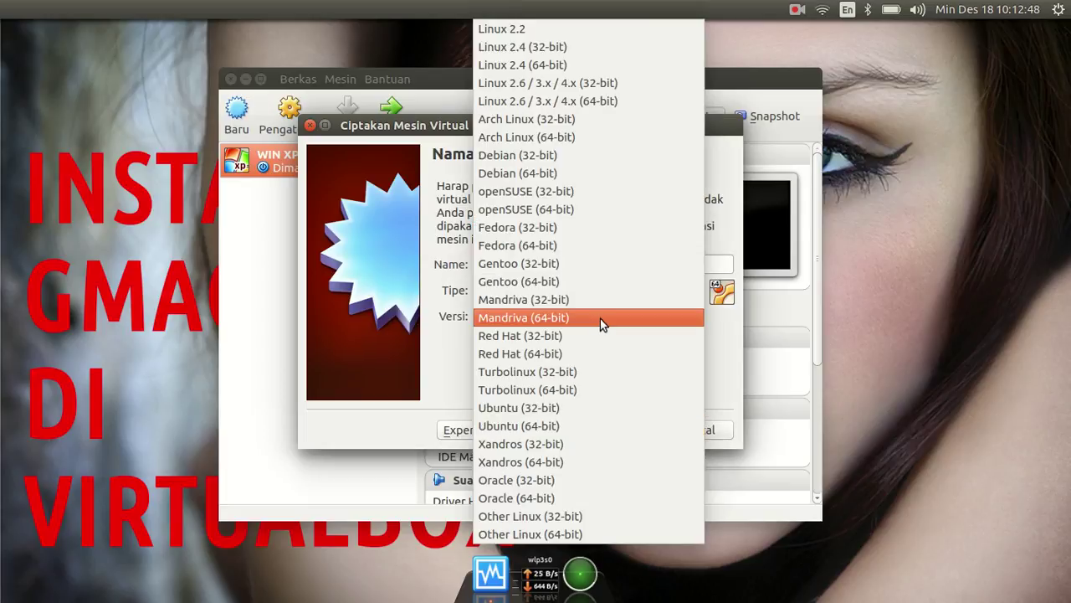
{"action": "left_click", "coordinate": [554, 426]}
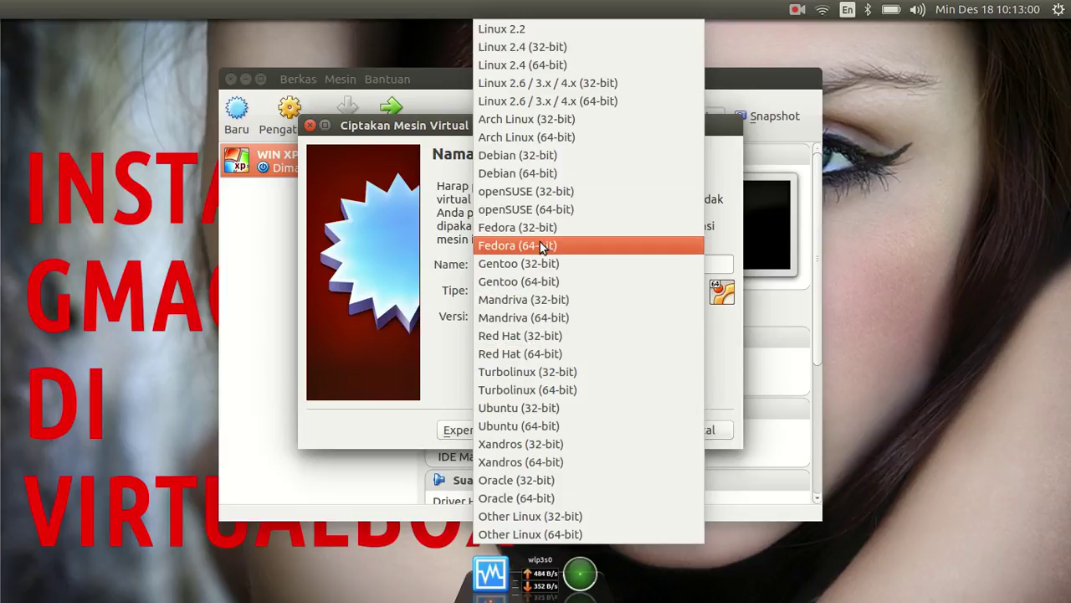
{"action": "left_click", "coordinate": [549, 424]}
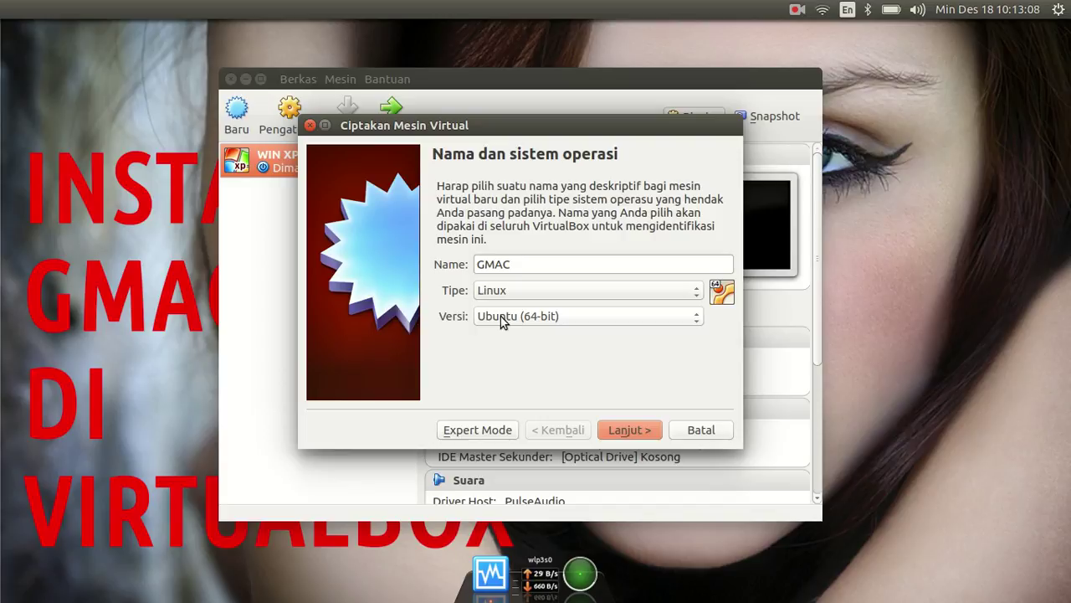
{"action": "left_click", "coordinate": [626, 435]}
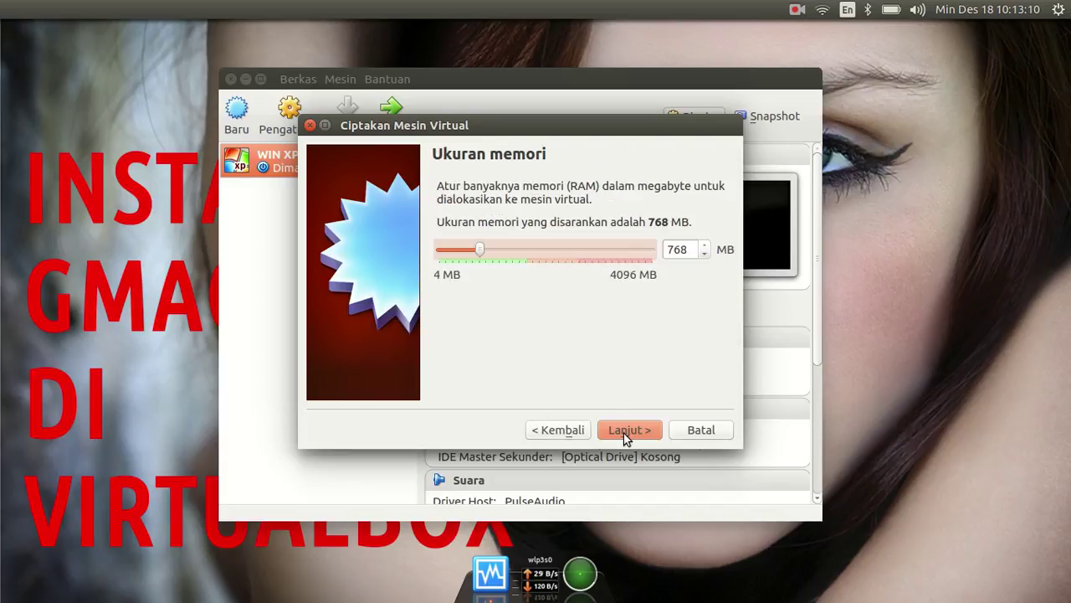
Allocate 1024 MB of memory to the new virtual machine
{"action": "double_click", "coordinate": [674, 249]}
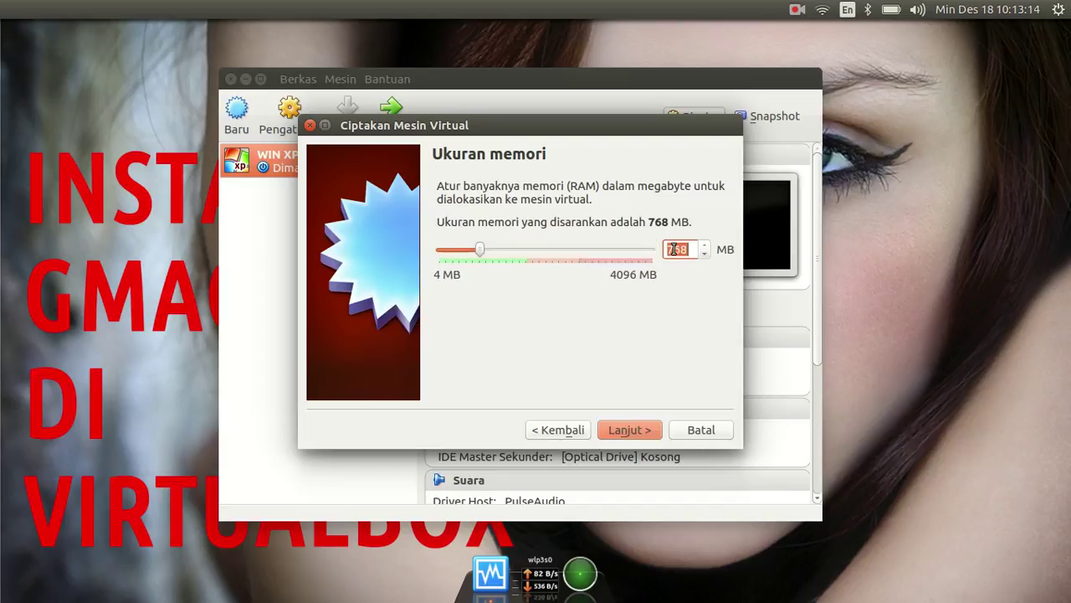
{"action": "type", "text": "1024"}
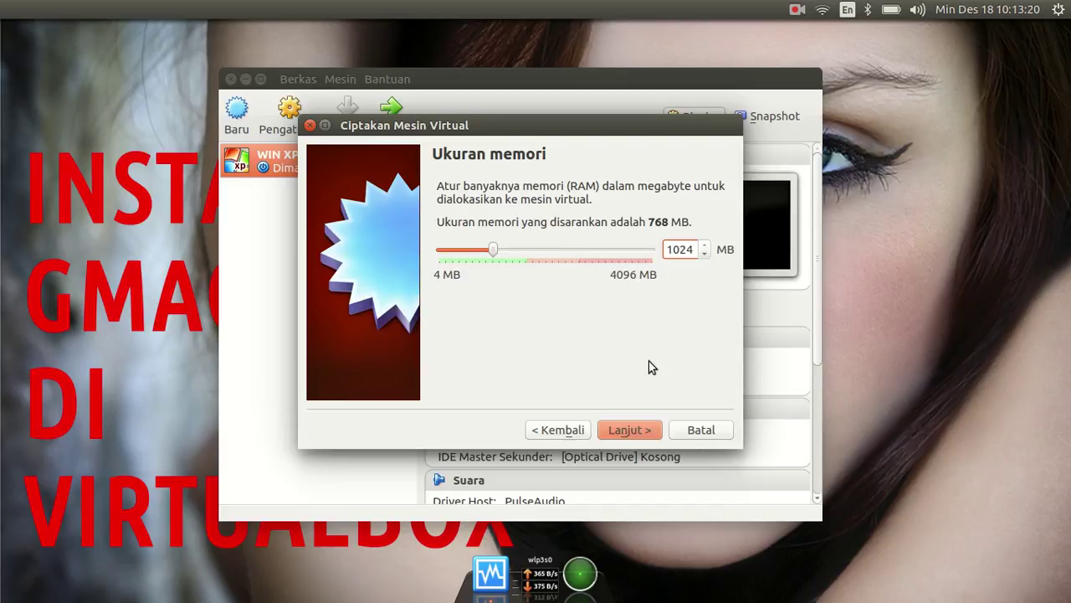
{"action": "left_click", "coordinate": [634, 433]}
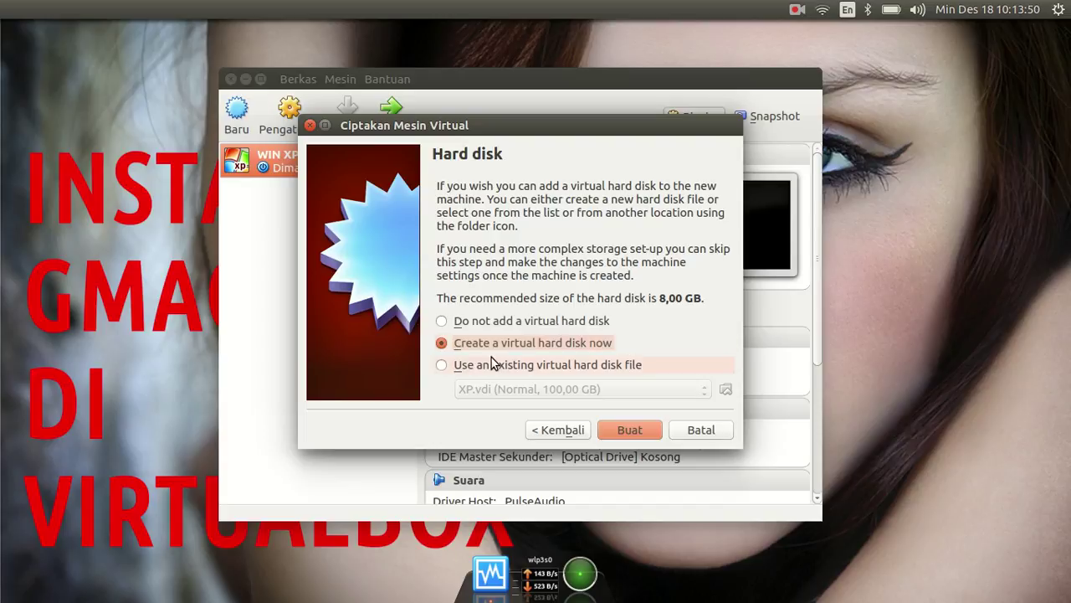
Choose to create a new virtual hard disk as a dynamically allocated VDI (VirtualBox Disk Image)
{"action": "left_click", "coordinate": [630, 430]}
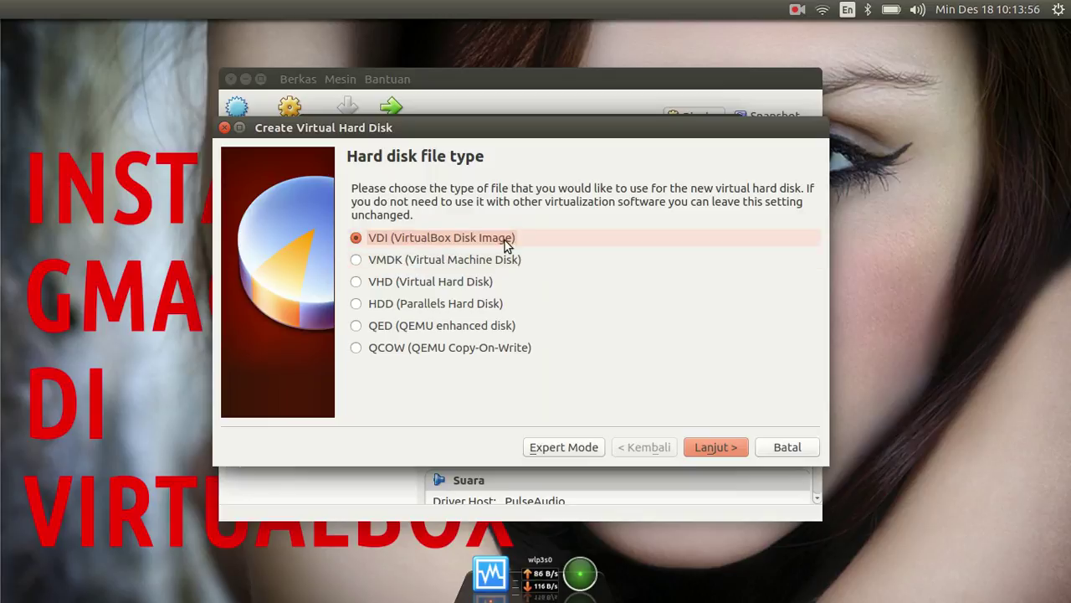
{"action": "left_click", "coordinate": [714, 447]}
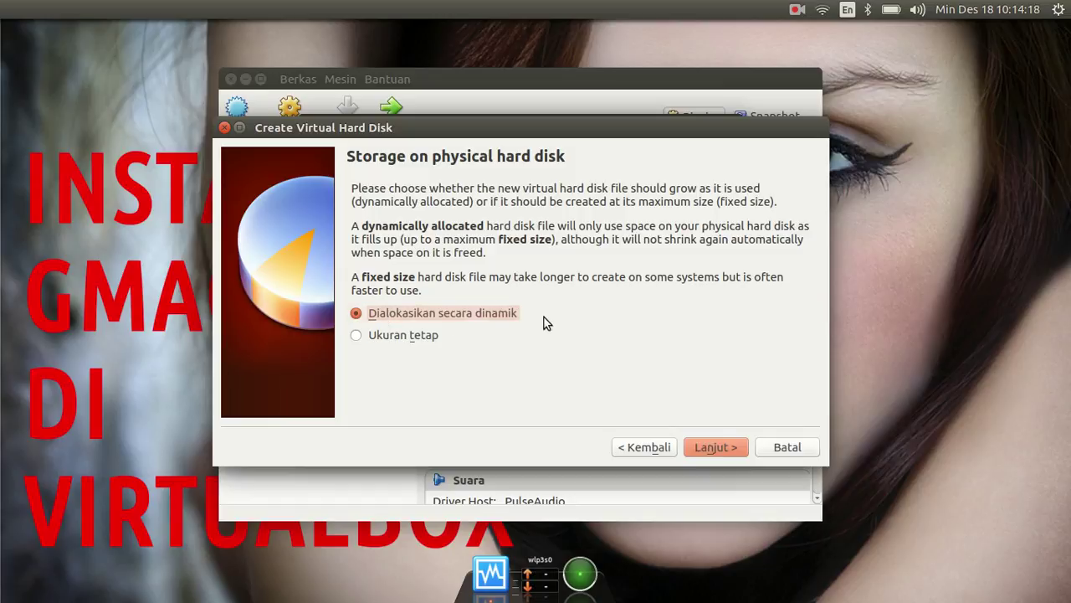
{"action": "left_click", "coordinate": [716, 447]}
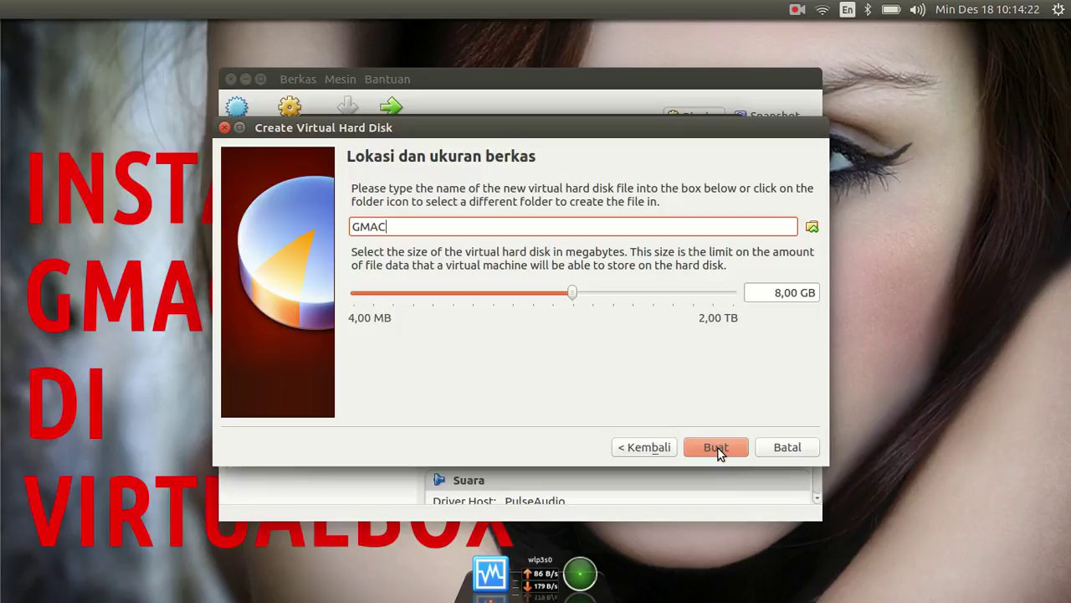
Keep the disk file name GMAC, set its size to 80 GB and create the virtual hard disk
{"action": "double_click", "coordinate": [397, 223]}
{"action": "left_click", "coordinate": [626, 233]}
{"action": "left_click", "coordinate": [779, 292]}
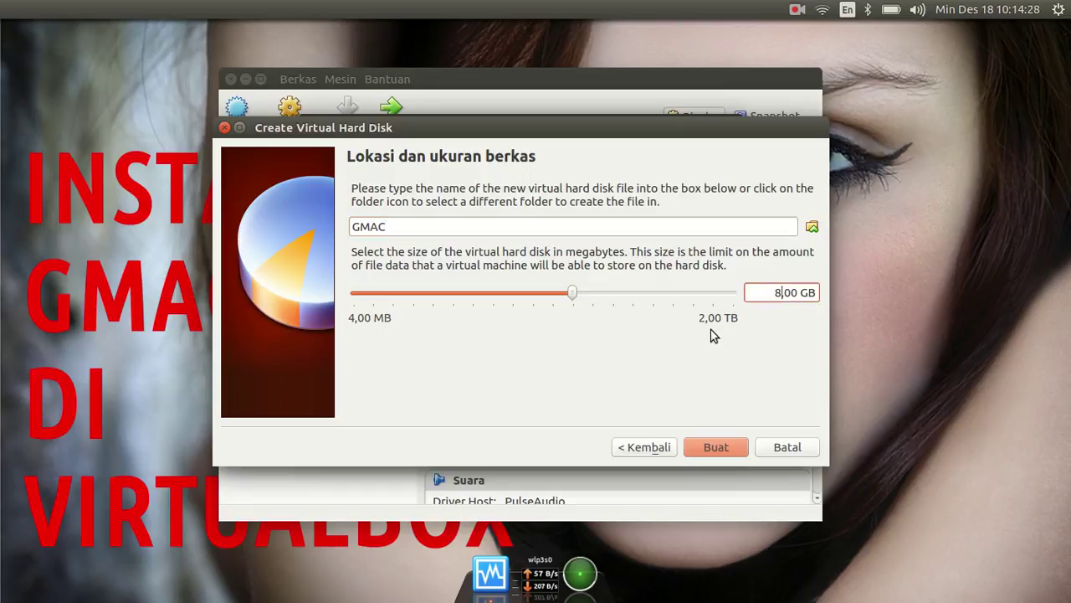
{"action": "type", "text": "0"}
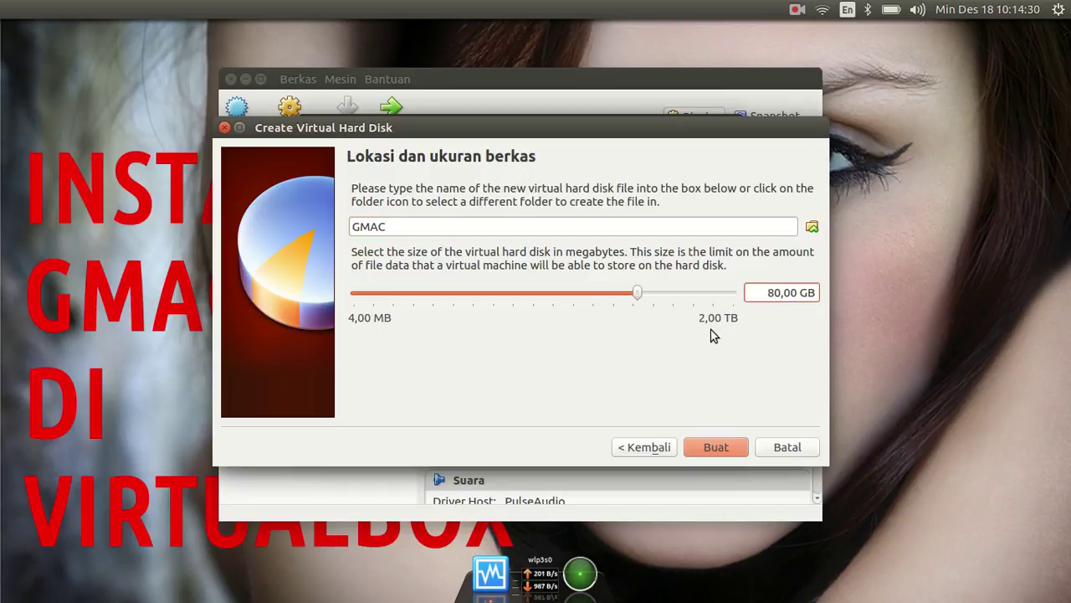
{"action": "left_click", "coordinate": [712, 448]}
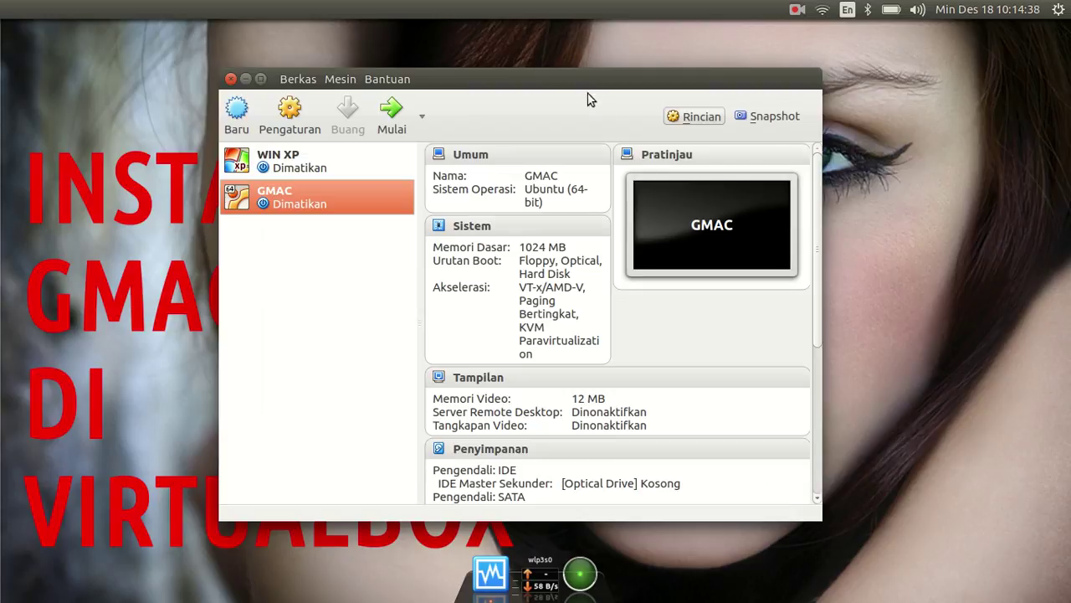
{"action": "left_click_drag", "start_coordinate": [592, 84], "coordinate": [540, 88]}
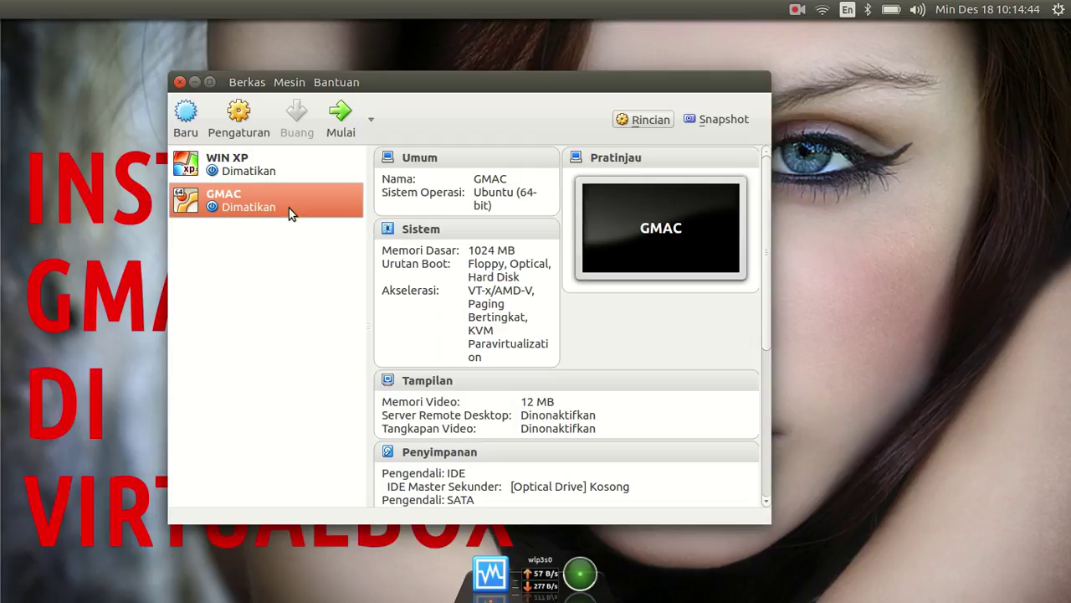
Load the disk image Gmac10-x64.iso from the Unduhan folder into the GMAC machine's optical drive
{"action": "left_click", "coordinate": [210, 83]}
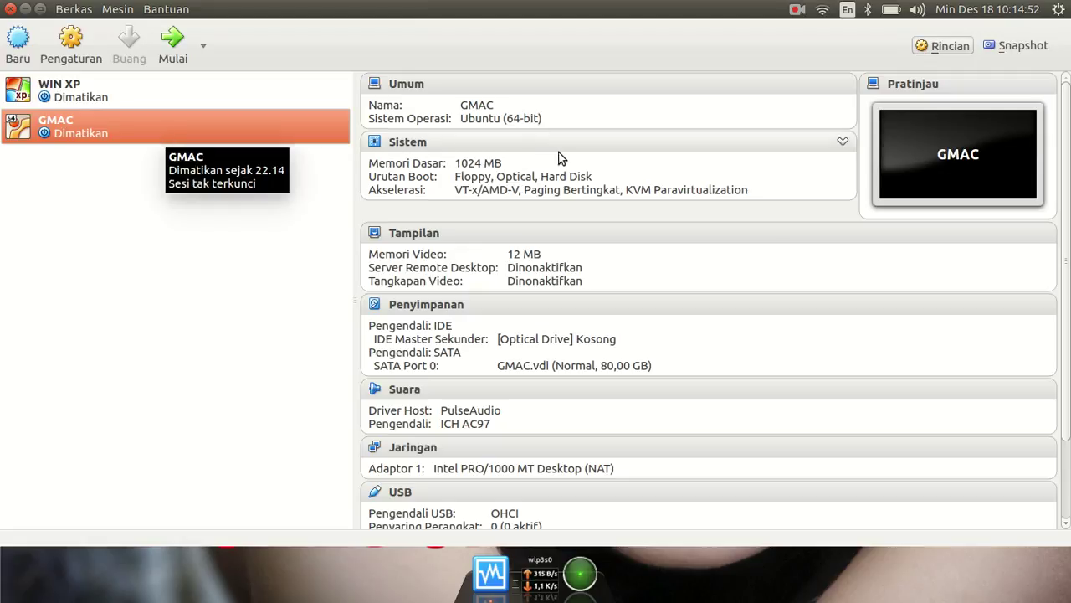
{"action": "scroll", "coordinate": [468, 154], "scroll_direction": "down", "scroll_amount": 3}
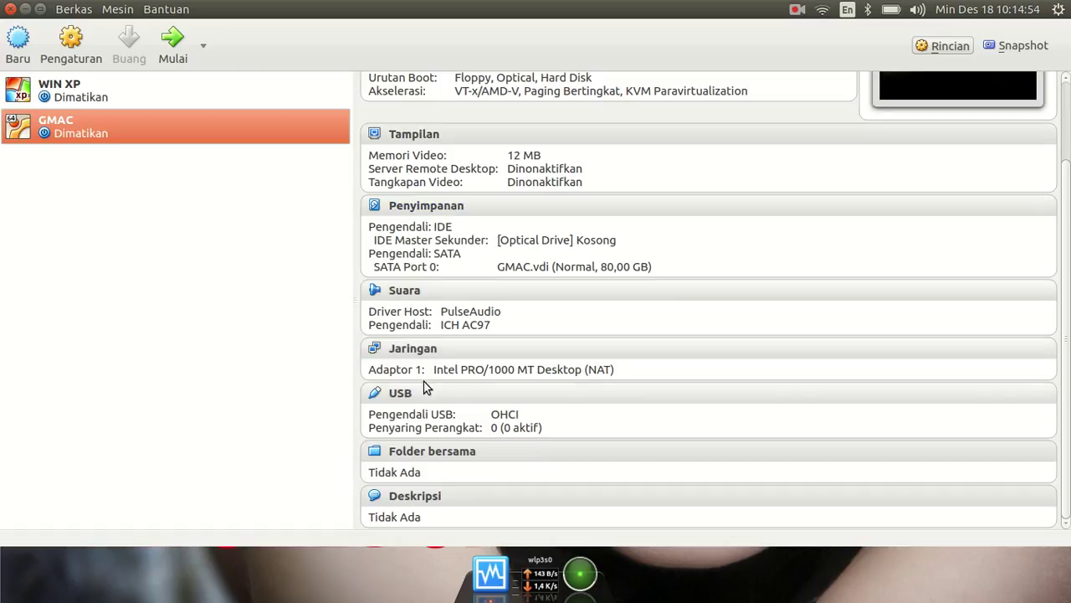
{"action": "scroll", "coordinate": [425, 377], "scroll_direction": "up", "scroll_amount": 2}
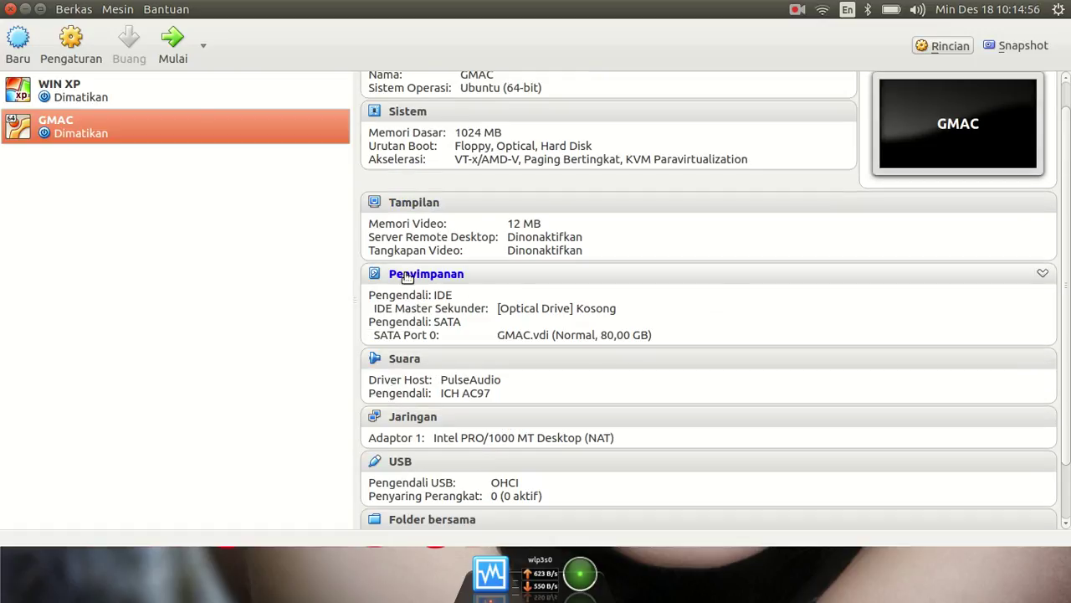
{"action": "scroll", "coordinate": [429, 317], "scroll_direction": "up", "scroll_amount": 1}
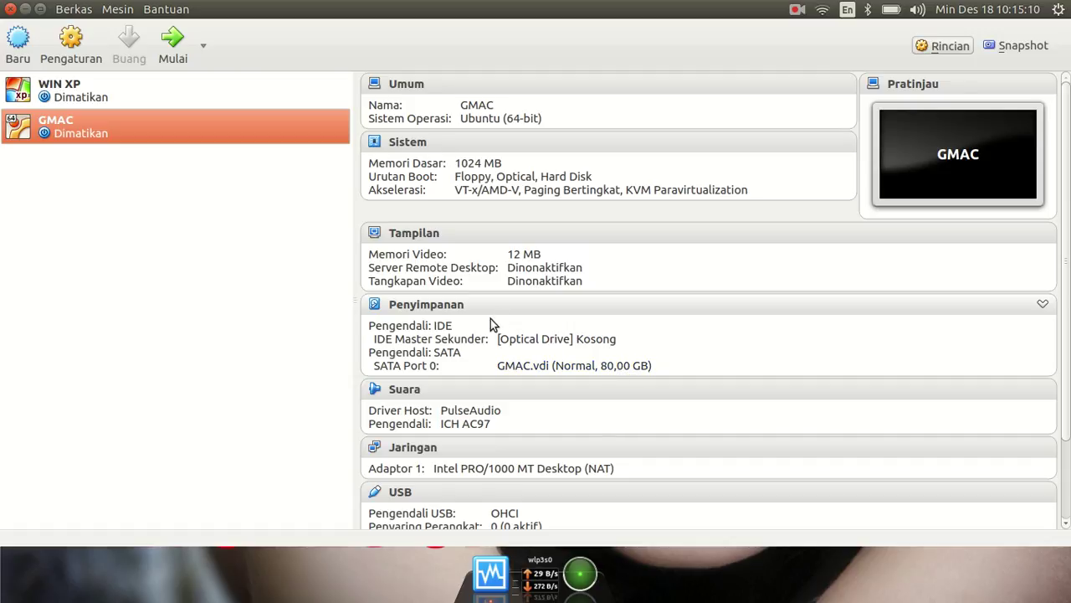
{"action": "left_click", "coordinate": [561, 340]}
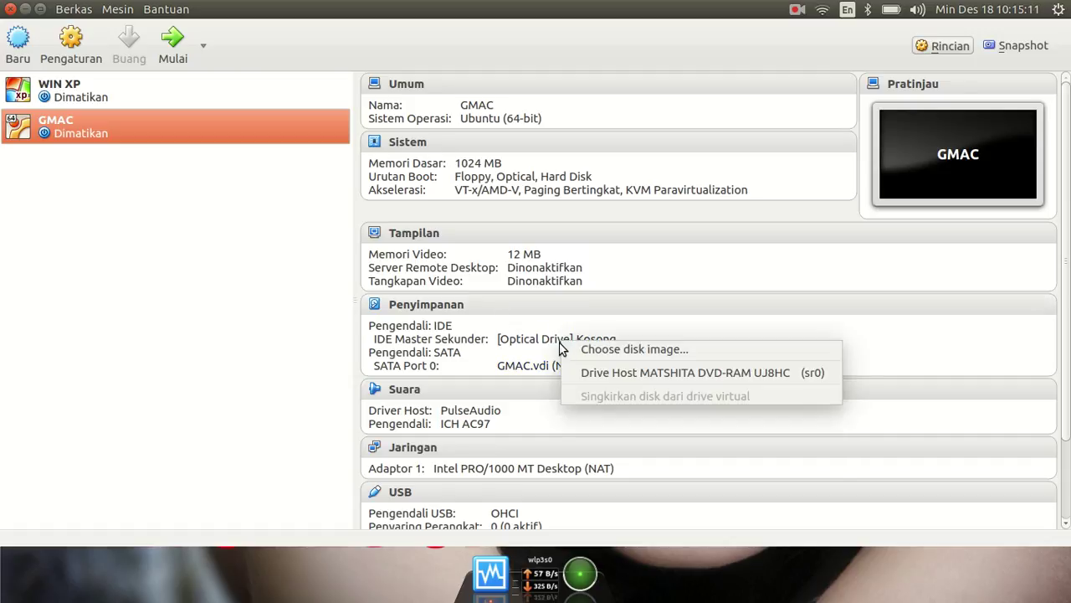
{"action": "left_click", "coordinate": [615, 351]}
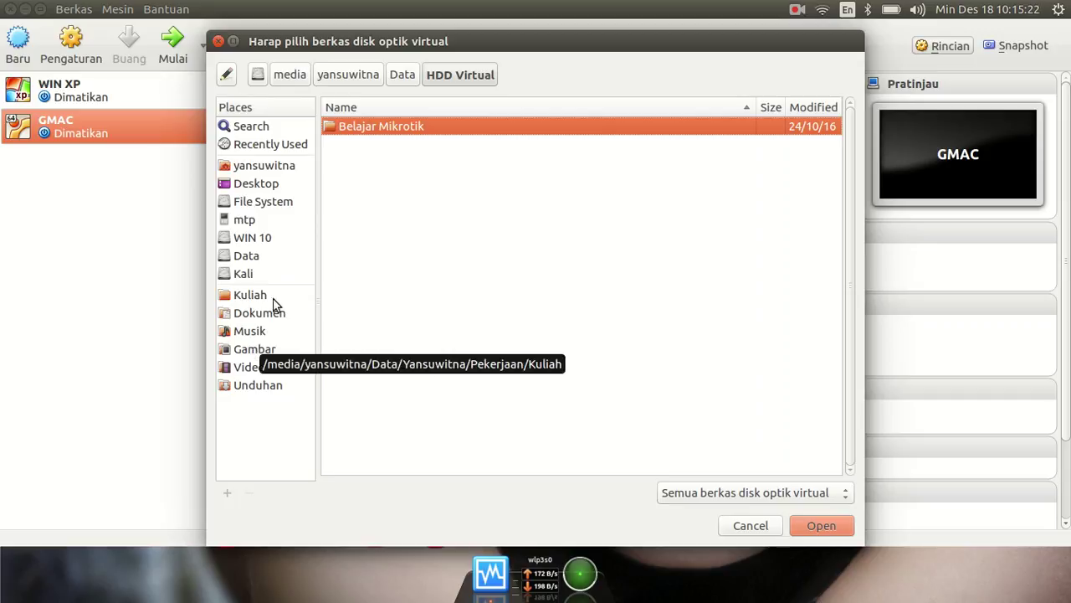
{"action": "left_click", "coordinate": [264, 389]}
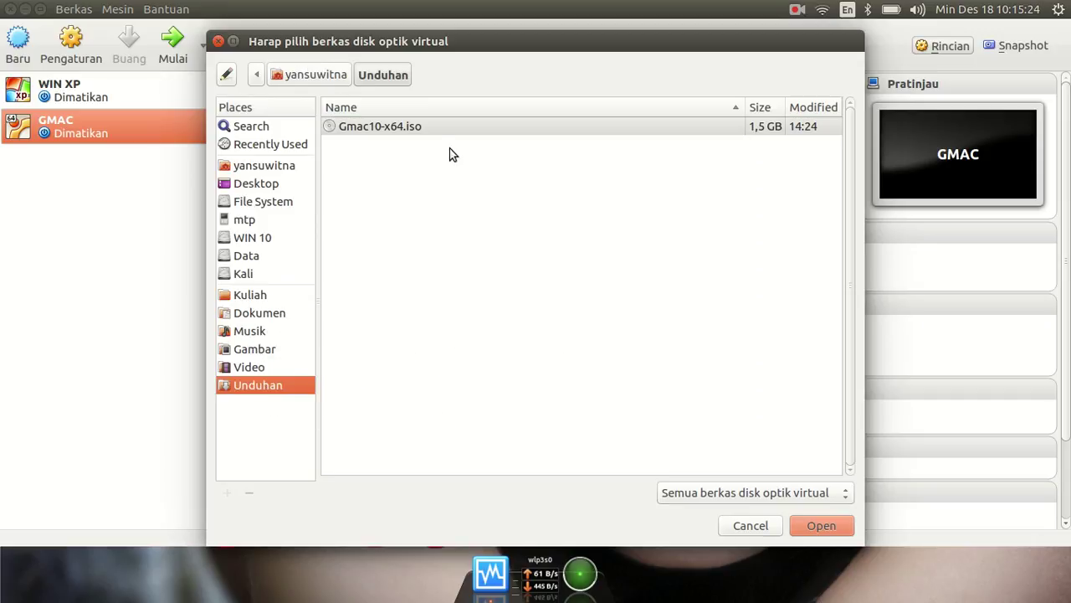
{"action": "left_click", "coordinate": [401, 132]}
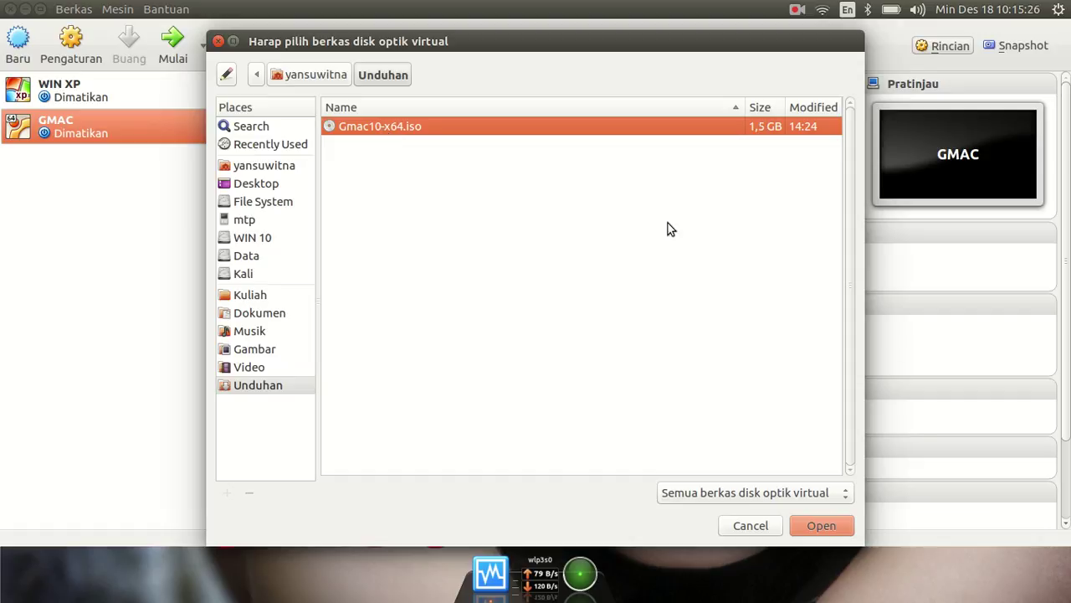
{"action": "left_click", "coordinate": [831, 529]}
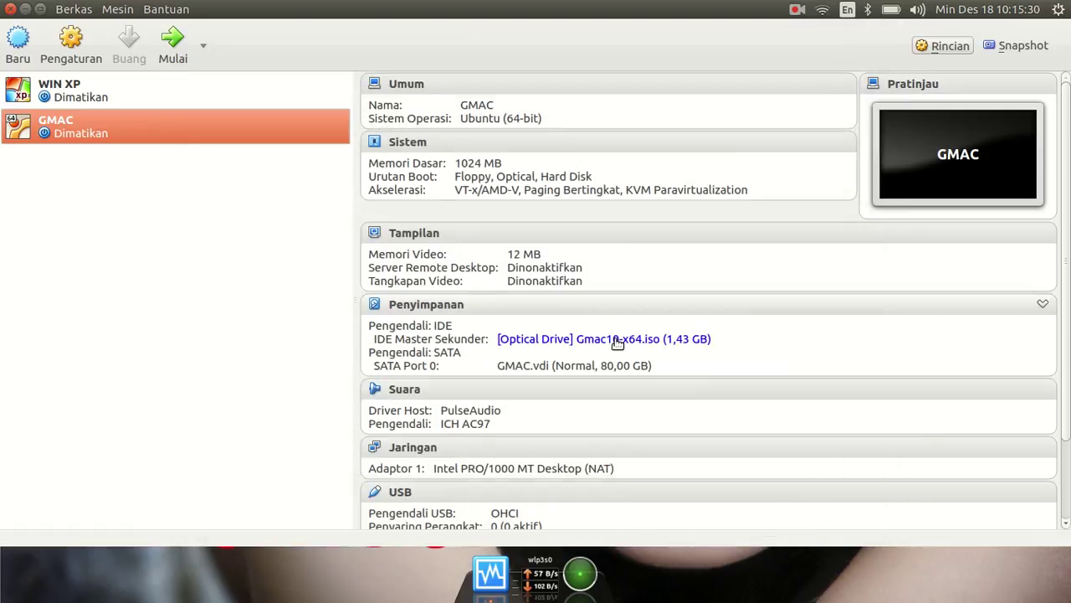
Start the GMAC virtual machine and dismiss its keyboard capture, mouse capture and pointer integration notices
{"action": "left_click", "coordinate": [172, 46]}
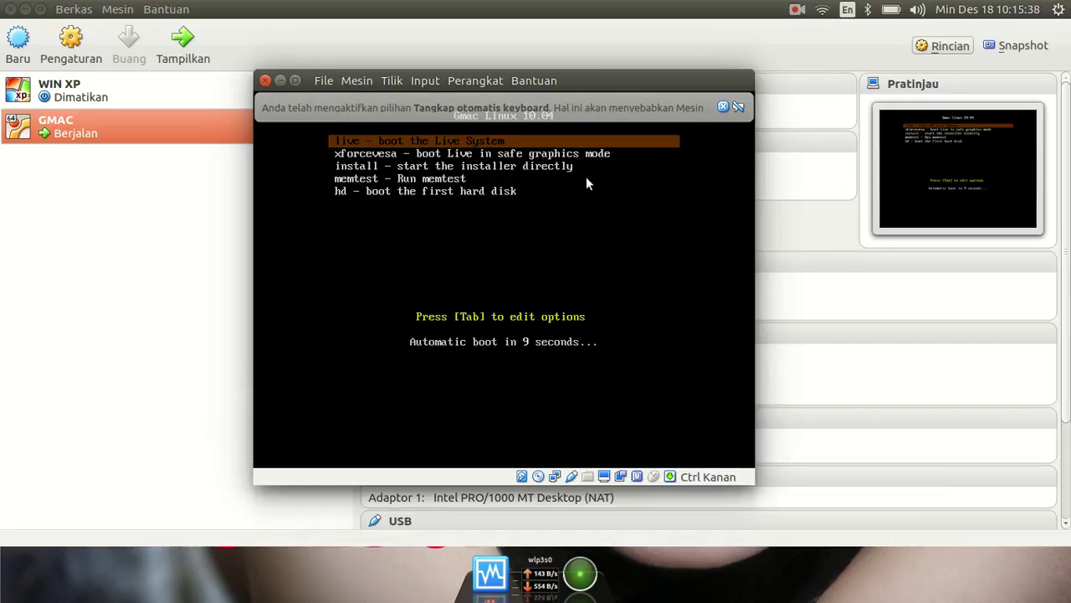
{"action": "left_click", "coordinate": [720, 110]}
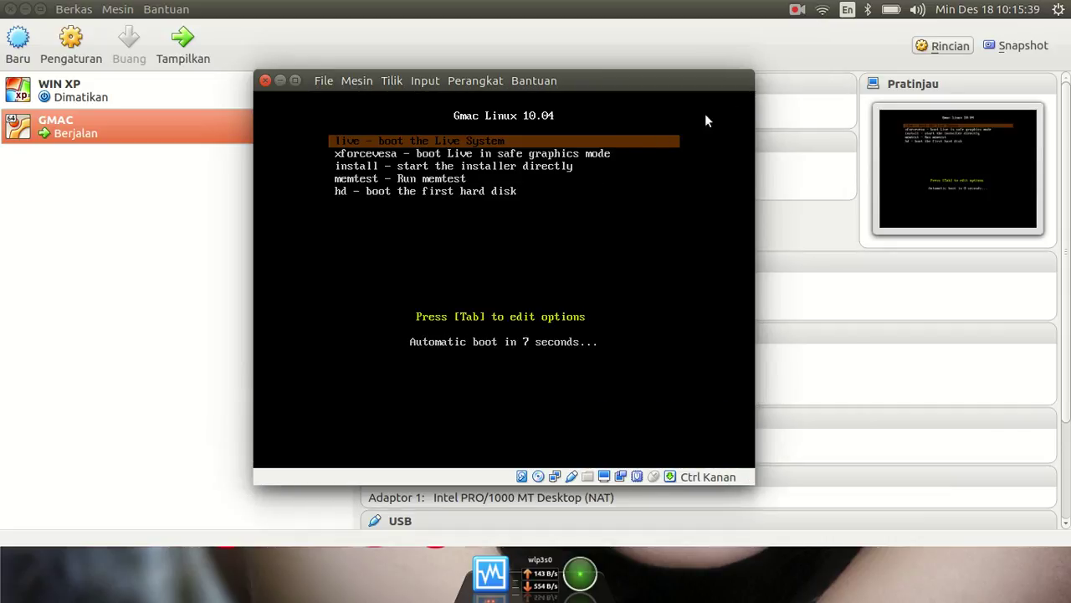
{"action": "left_click", "coordinate": [656, 270]}
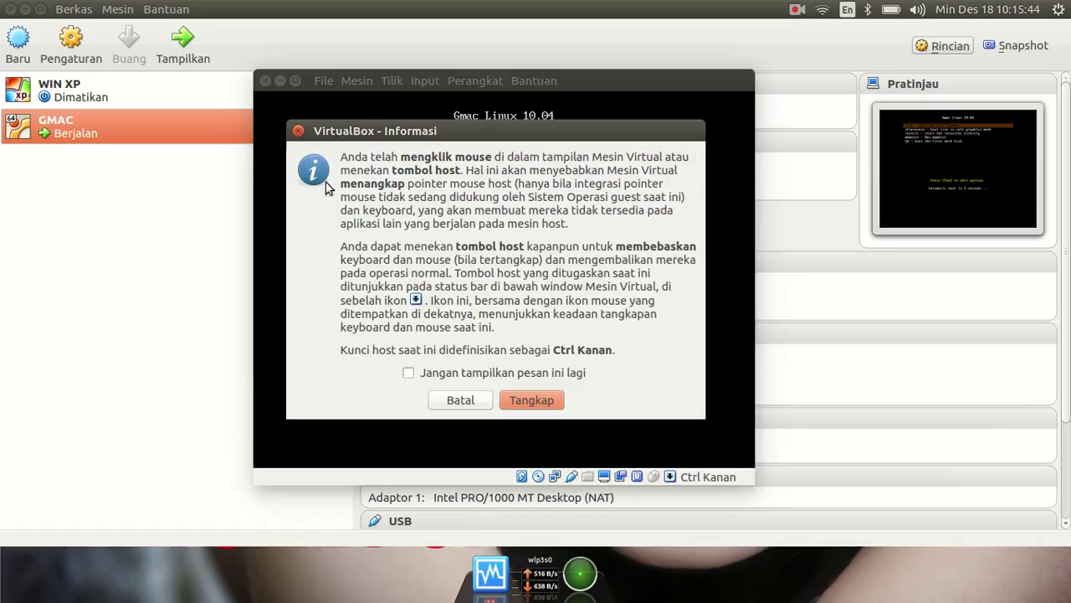
{"action": "left_click", "coordinate": [471, 402]}
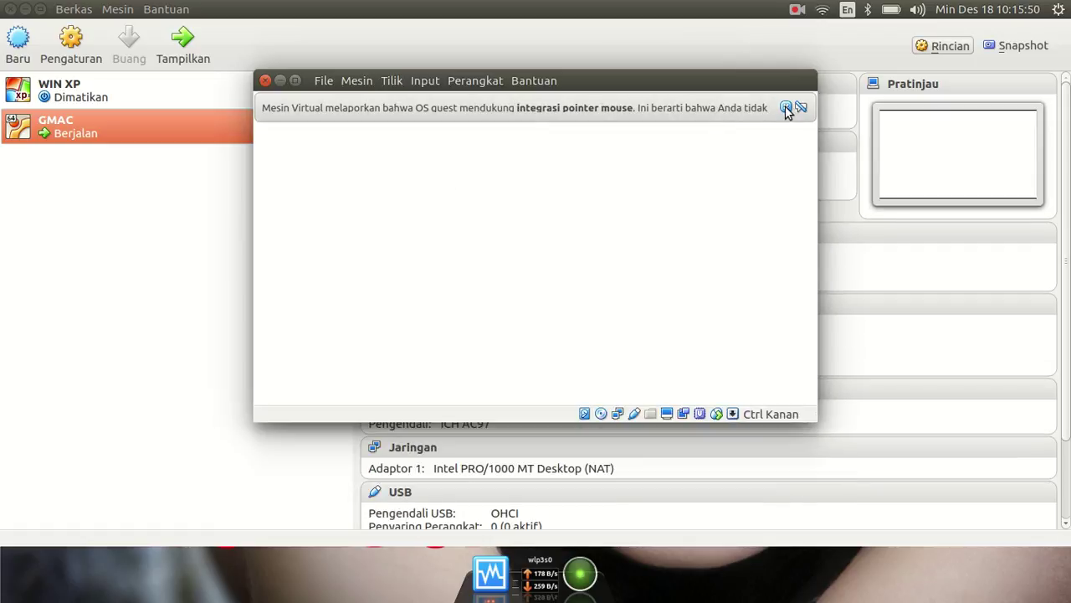
{"action": "left_click", "coordinate": [786, 108]}
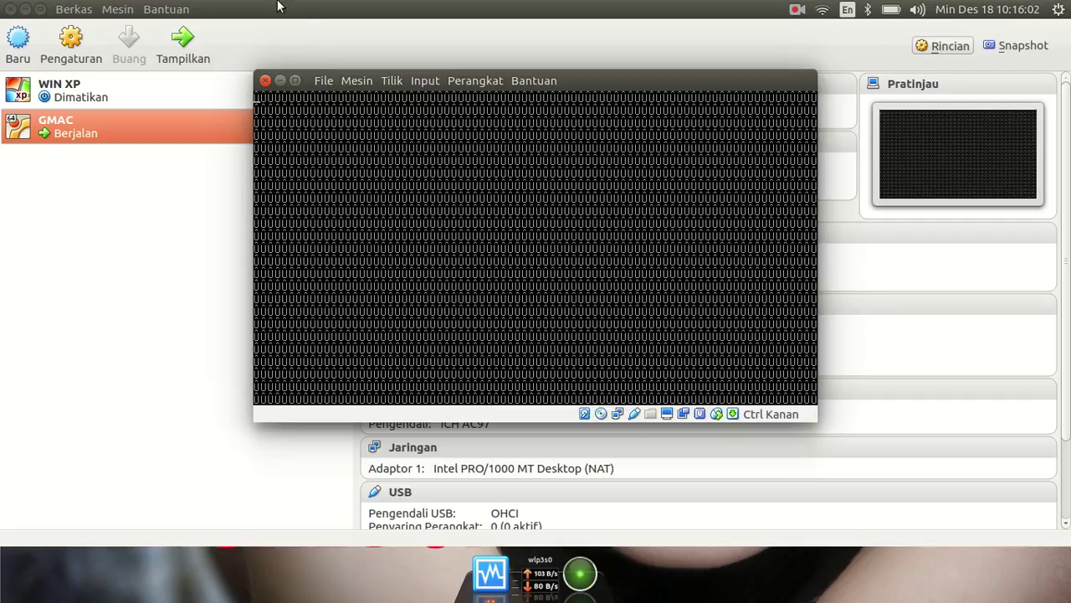
Enlarge the running virtual machine's window and display the Gmac guest desktop in full screen
{"action": "left_click", "coordinate": [295, 78]}
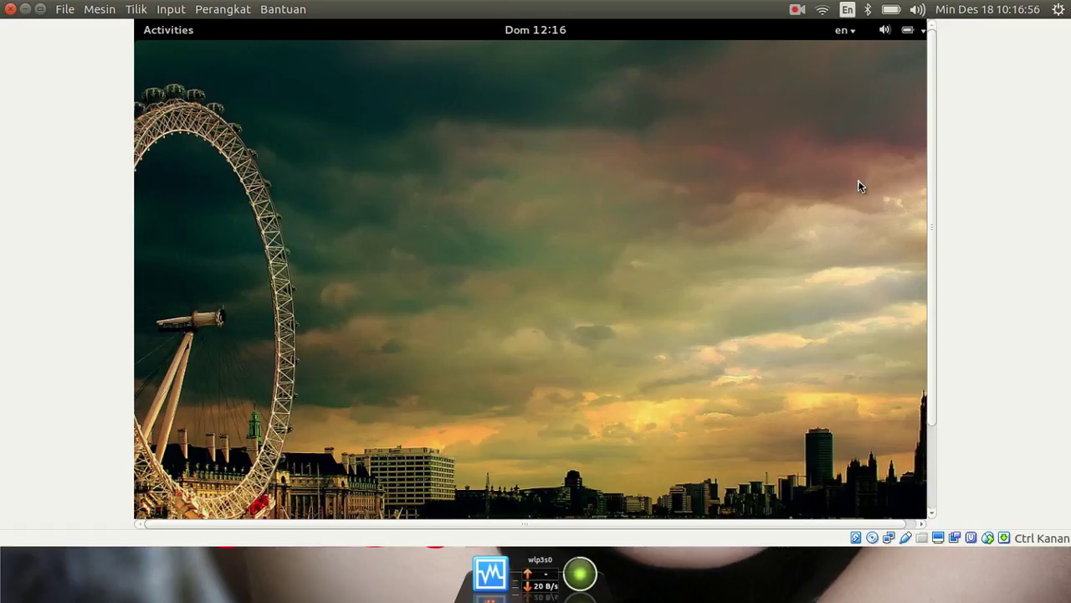
{"action": "left_click_drag", "start_coordinate": [932, 159], "coordinate": [935, 311]}
{"action": "left_click_drag", "start_coordinate": [942, 263], "coordinate": [937, 314]}
{"action": "mouse_move", "coordinate": [784, 527]}
{"action": "left_mouse_down"}
{"action": "mouse_move", "coordinate": [851, 528]}
{"action": "mouse_move", "coordinate": [784, 529]}
{"action": "left_mouse_up"}
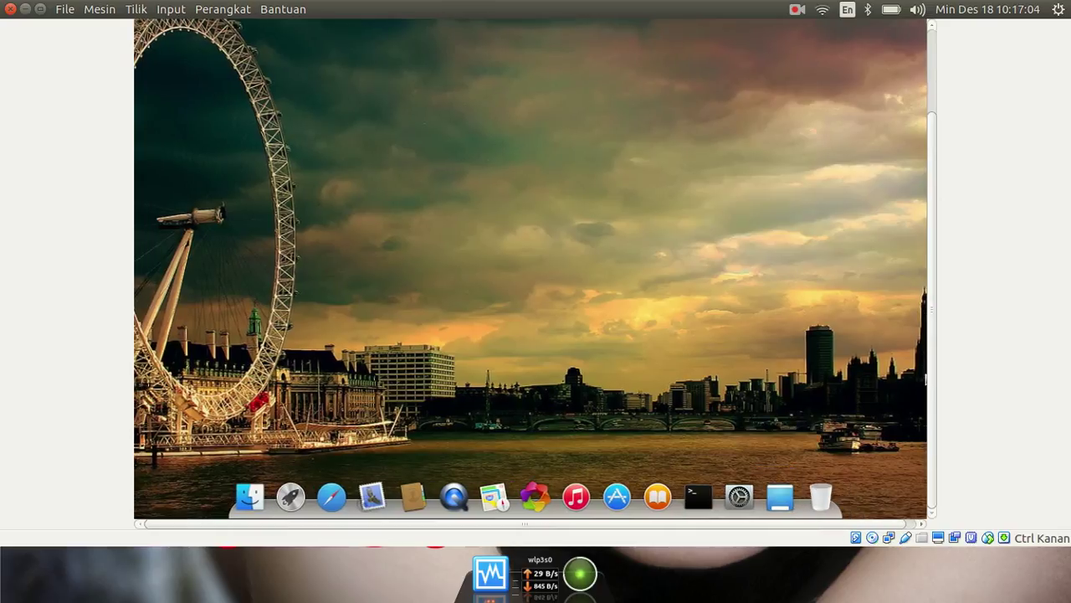
{"action": "left_click_drag", "start_coordinate": [932, 387], "coordinate": [935, 266]}
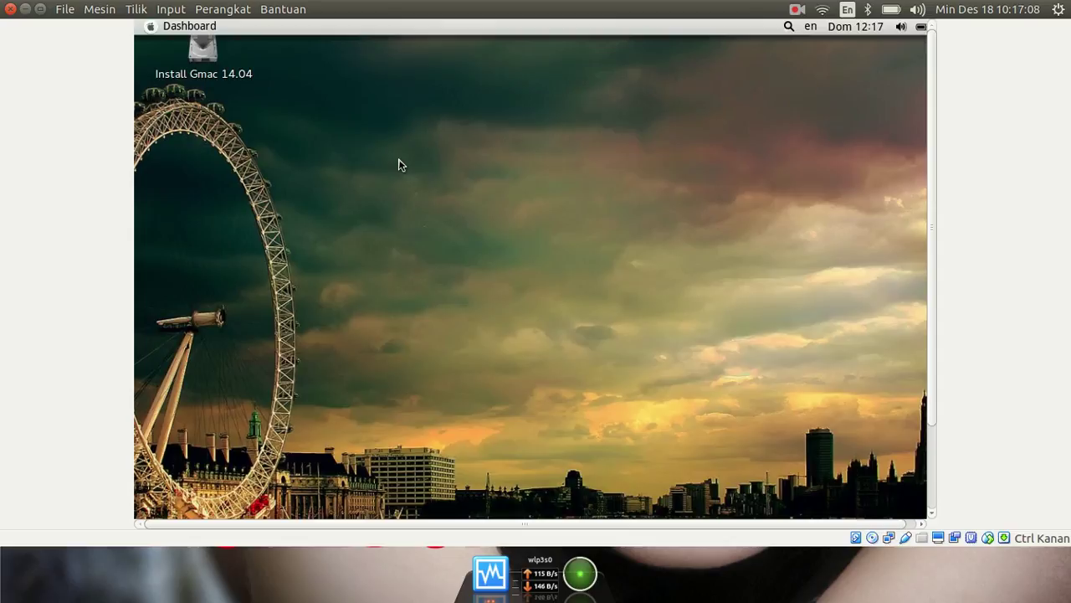
{"action": "left_click_drag", "start_coordinate": [935, 224], "coordinate": [964, 154]}
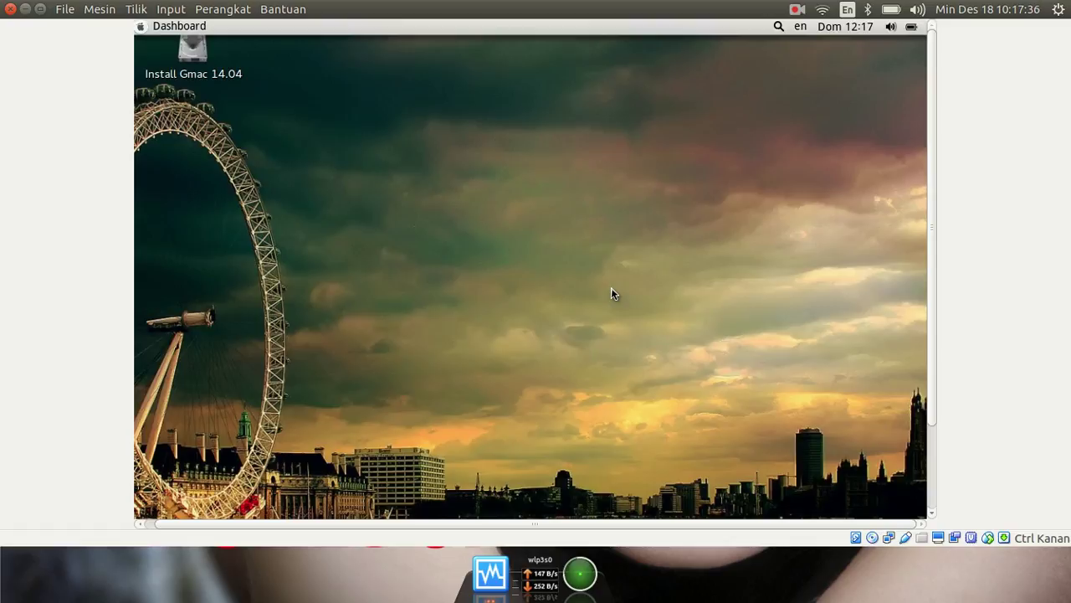
{"action": "key", "text": "alt+Tab"}
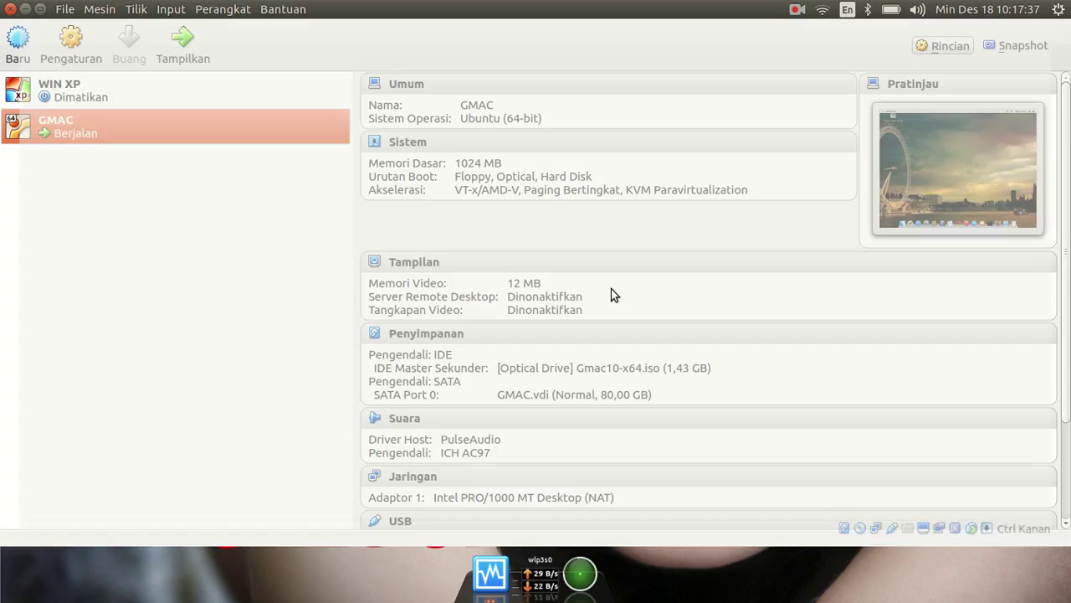
{"action": "key", "text": "alt+Tab"}
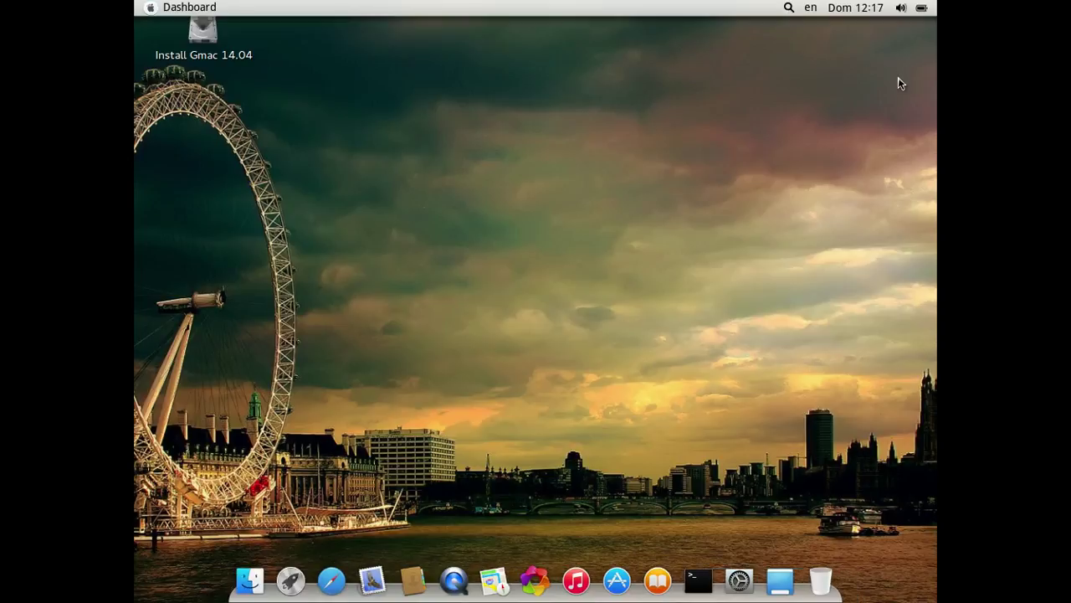
Examine the live desktop's calendar and Dashboard search overview, closing each one again
{"action": "left_click", "coordinate": [847, 9]}
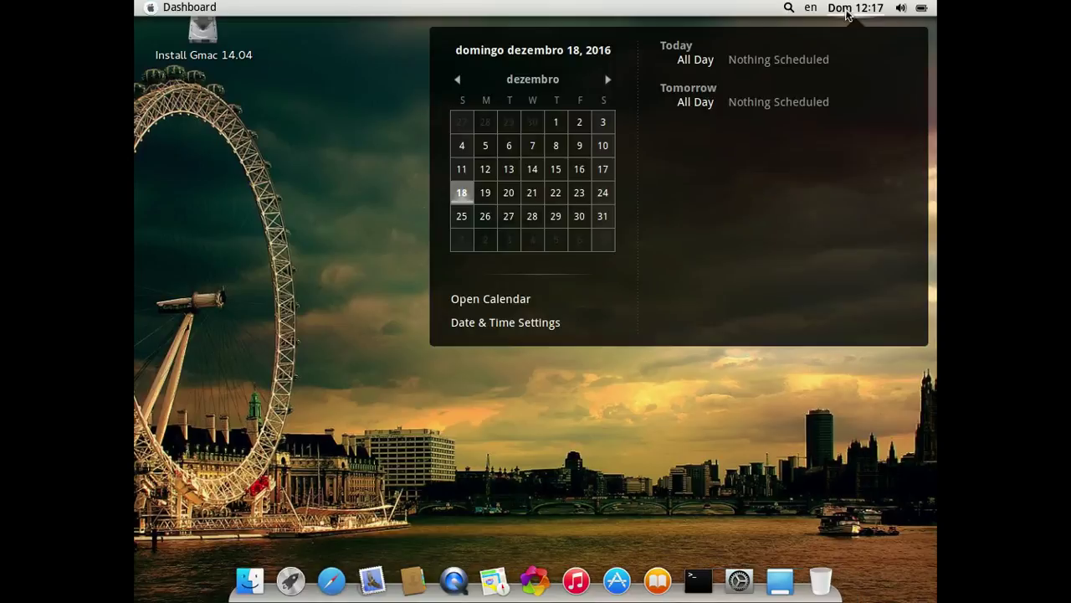
{"action": "left_click", "coordinate": [847, 11]}
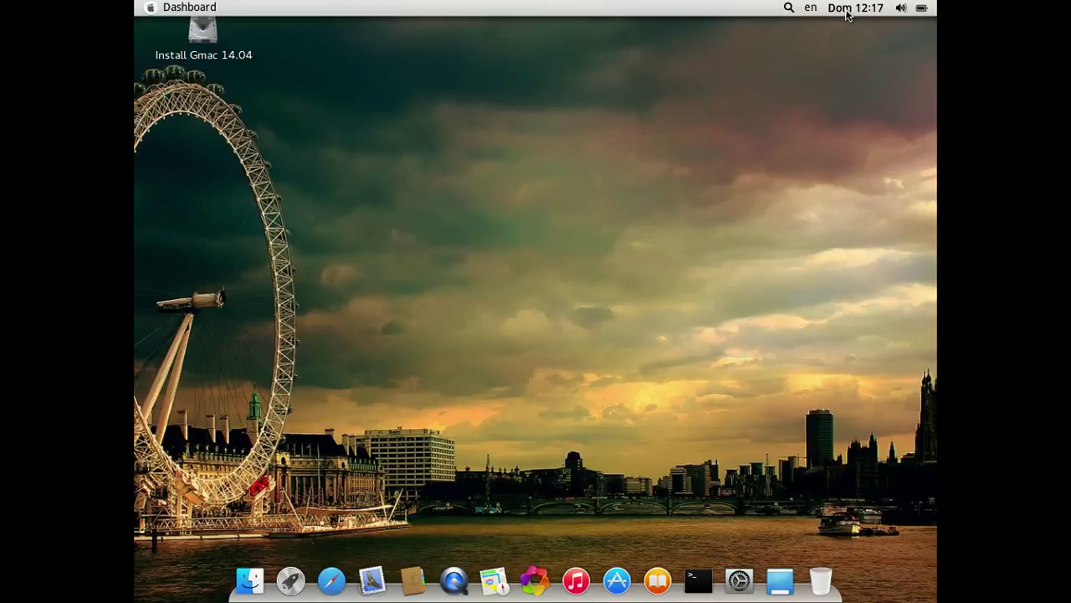
{"action": "left_click", "coordinate": [811, 10]}
{"action": "left_click", "coordinate": [836, 16]}
{"action": "left_click", "coordinate": [841, 13]}
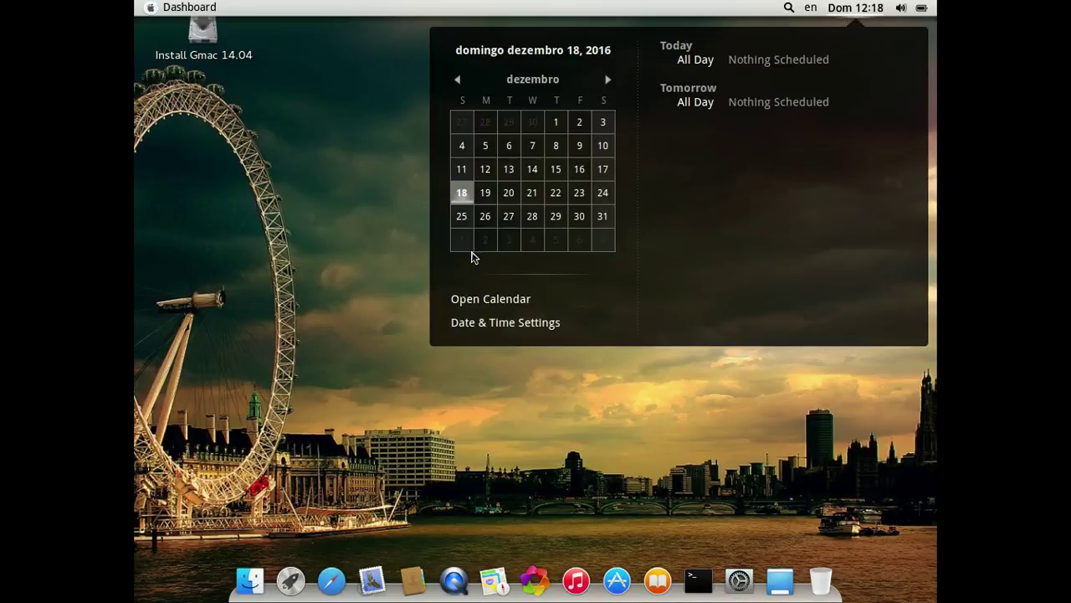
{"action": "left_click", "coordinate": [387, 279]}
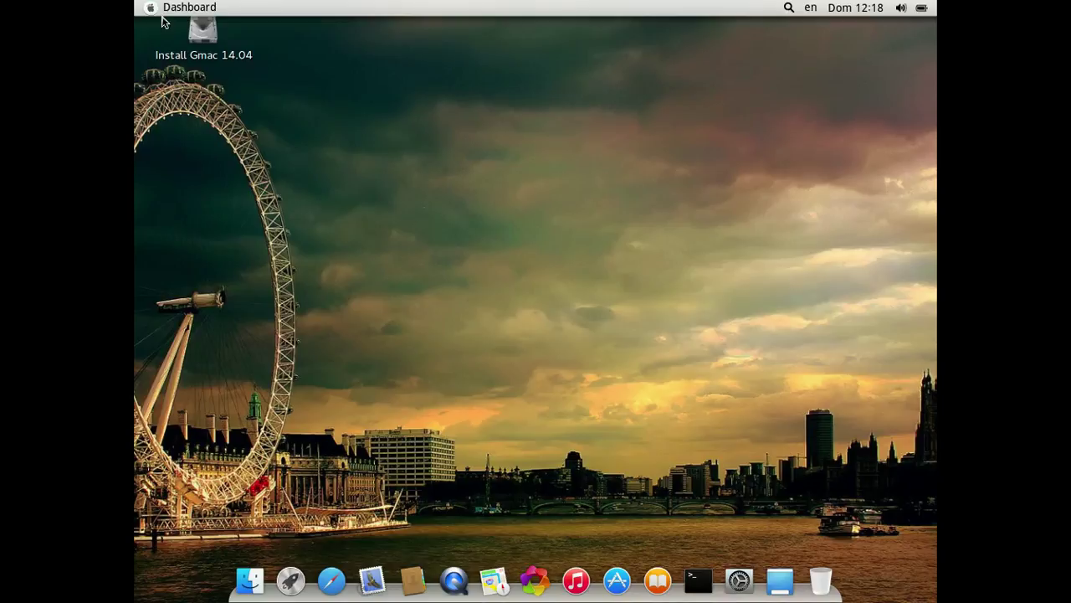
{"action": "left_click", "coordinate": [156, 11]}
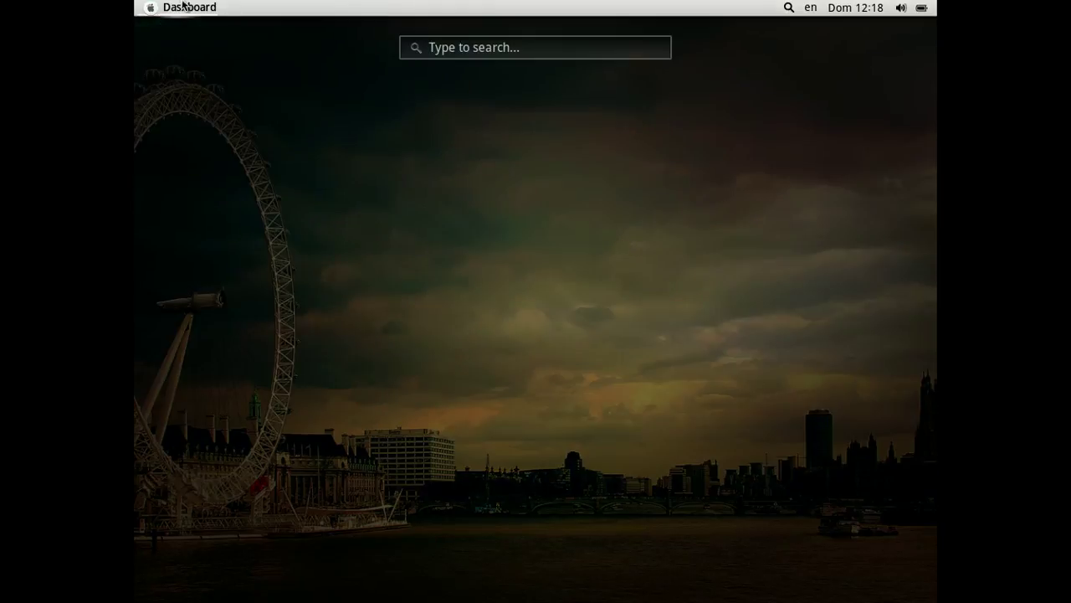
{"action": "left_click", "coordinate": [151, 10]}
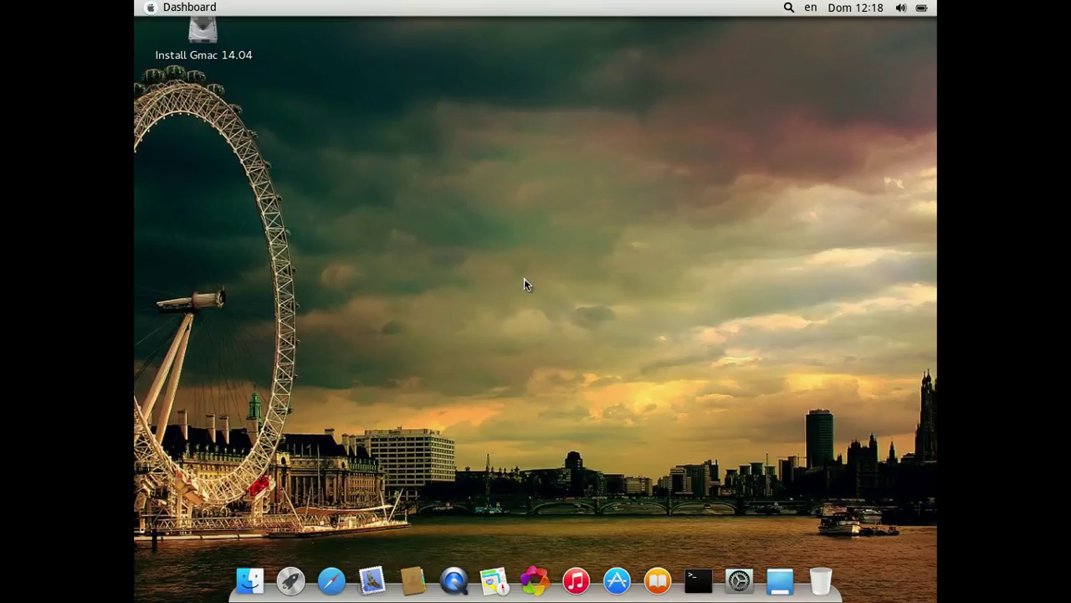
Launch Install Gmac 14.04 in Bahasa Indonesia and opt to install the third-party software
{"action": "left_click", "coordinate": [203, 38]}
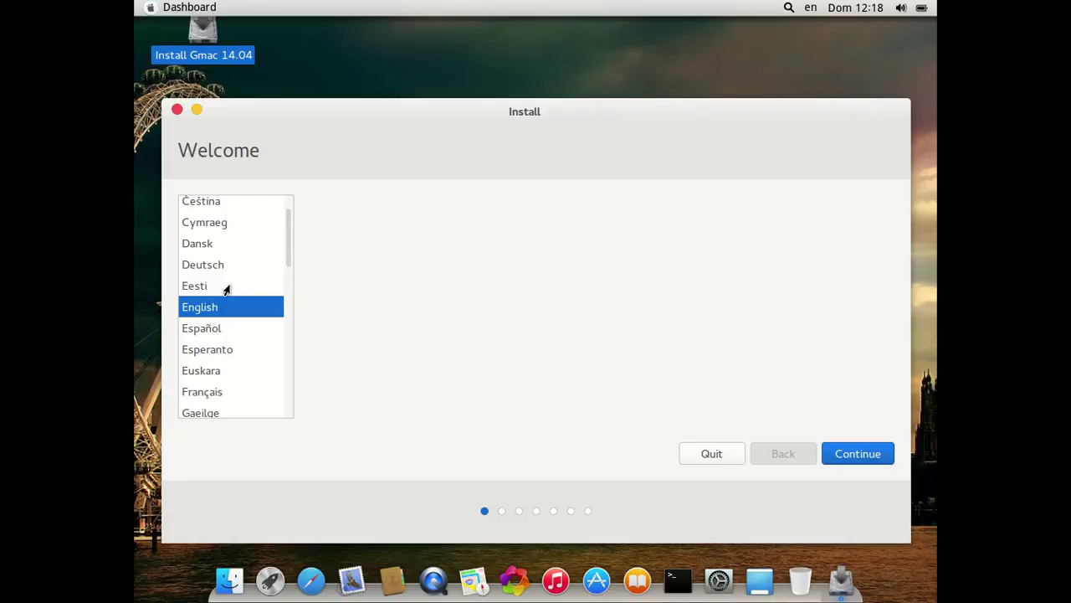
{"action": "type", "text": "b"}
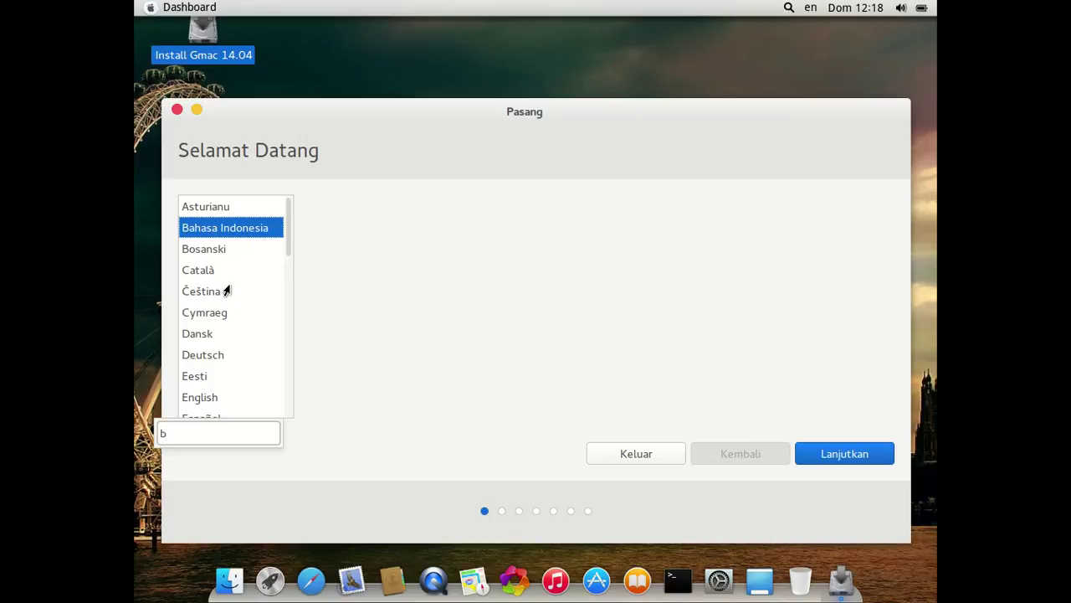
{"action": "left_click", "coordinate": [214, 233]}
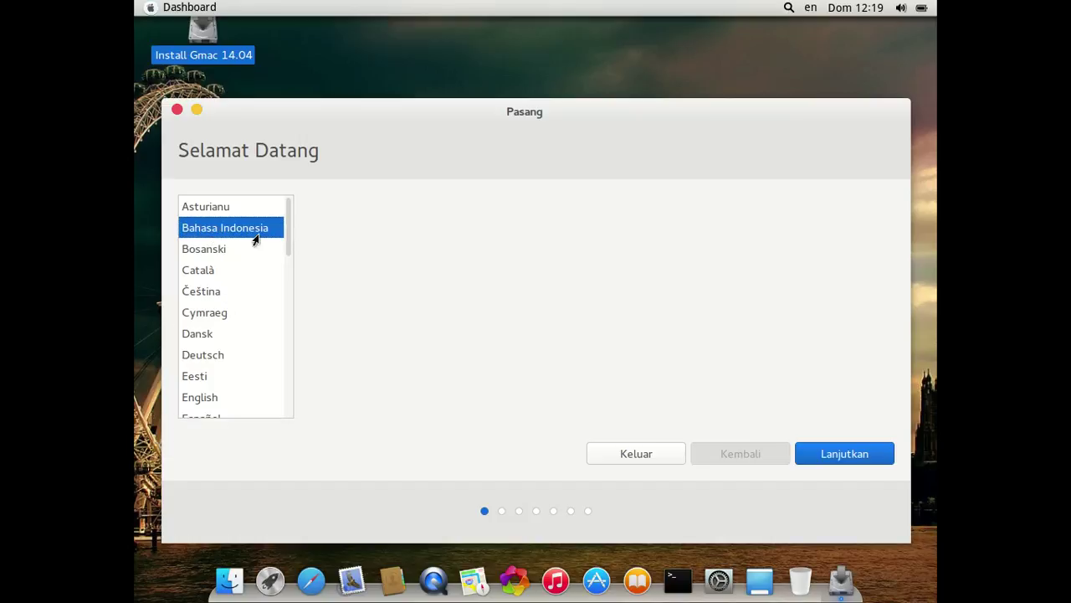
{"action": "left_click", "coordinate": [855, 455]}
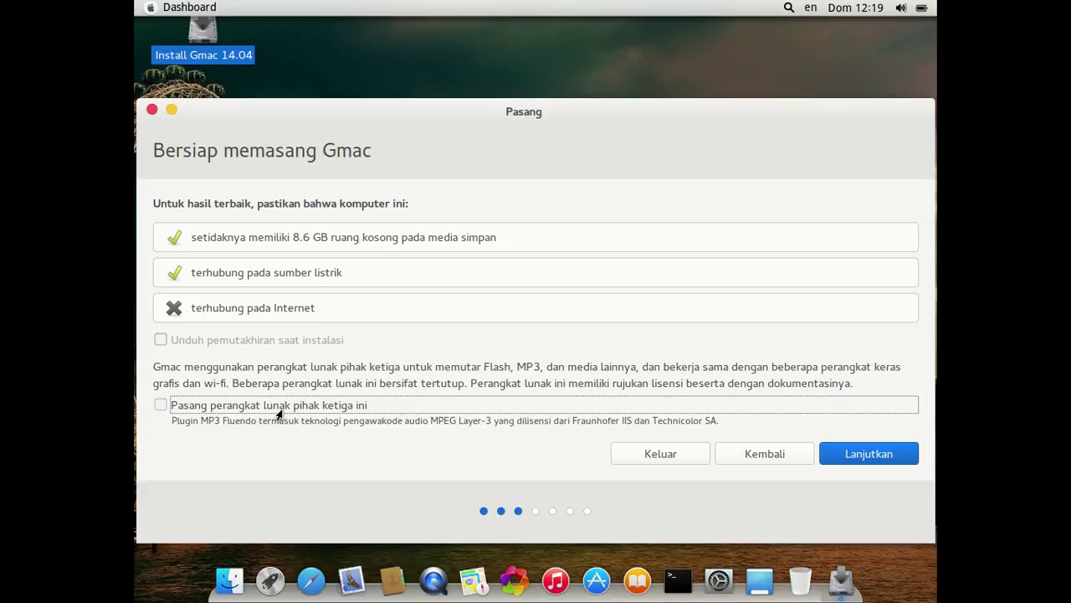
{"action": "left_click", "coordinate": [160, 405]}
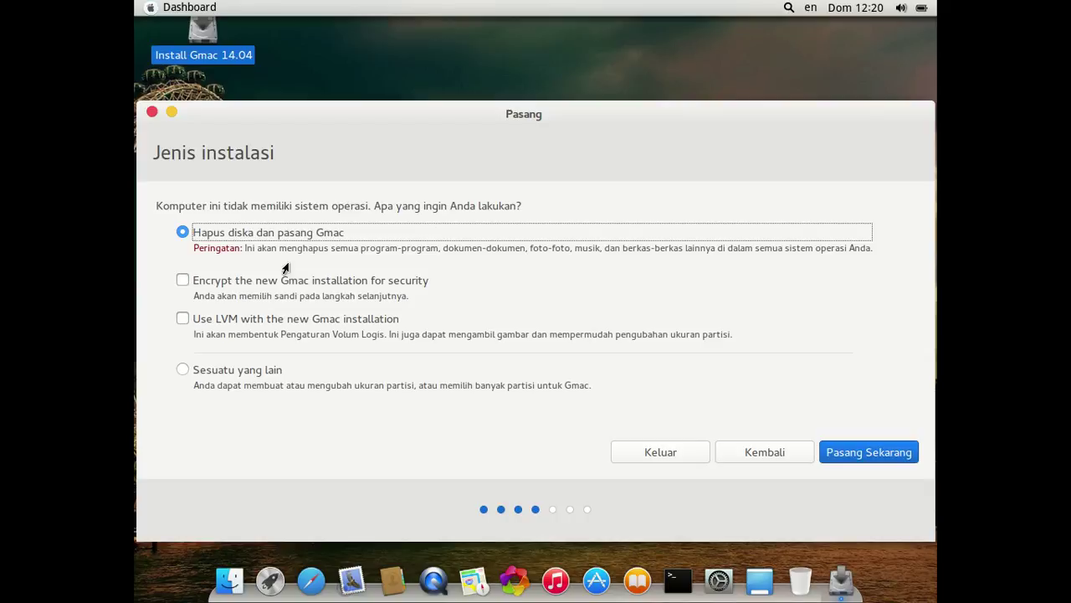
Choose the installation type "Sesuatu yang lain" and create a new empty partition table on /dev/sda
{"action": "left_click", "coordinate": [180, 370]}
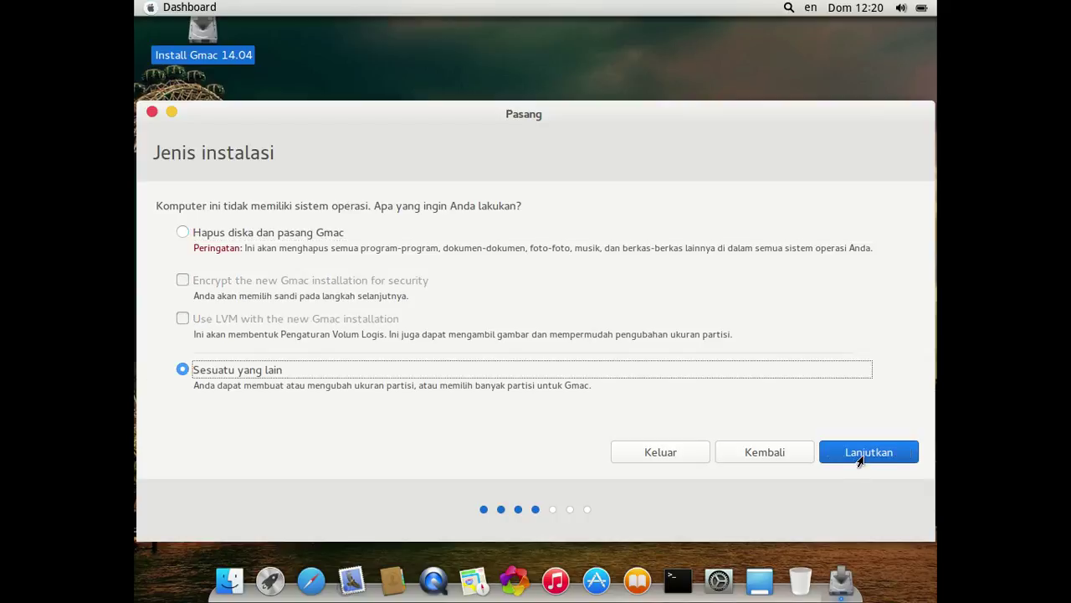
{"action": "left_click", "coordinate": [866, 463]}
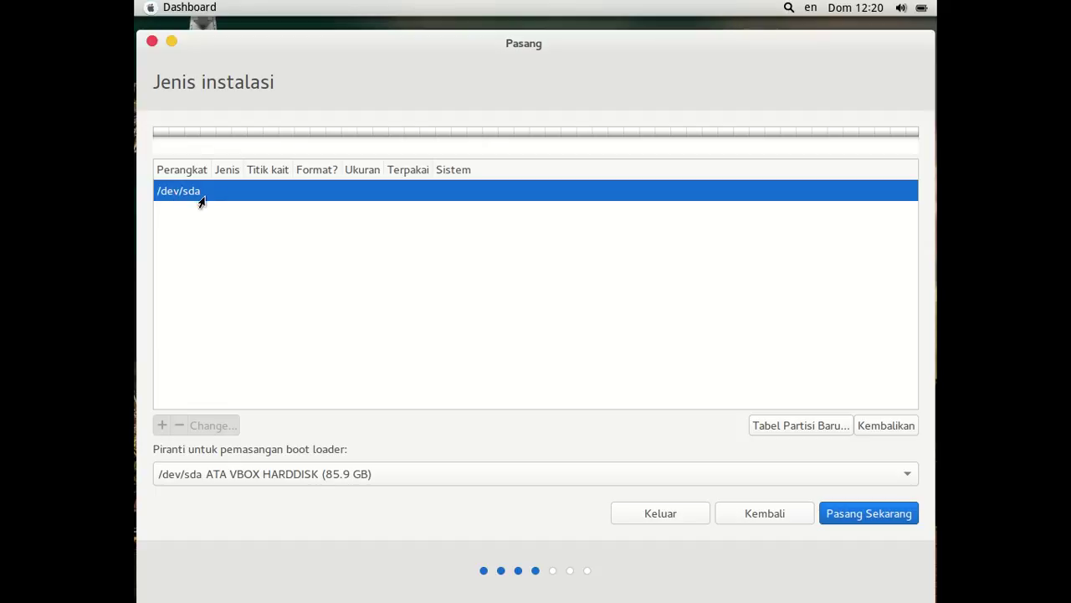
{"action": "left_click", "coordinate": [775, 427]}
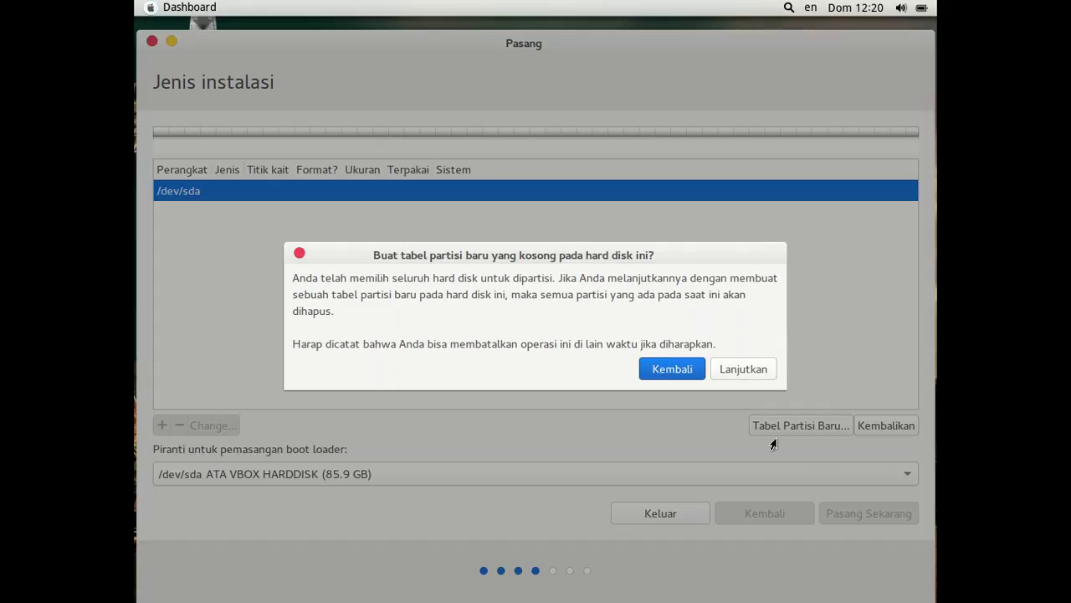
{"action": "left_click", "coordinate": [726, 369]}
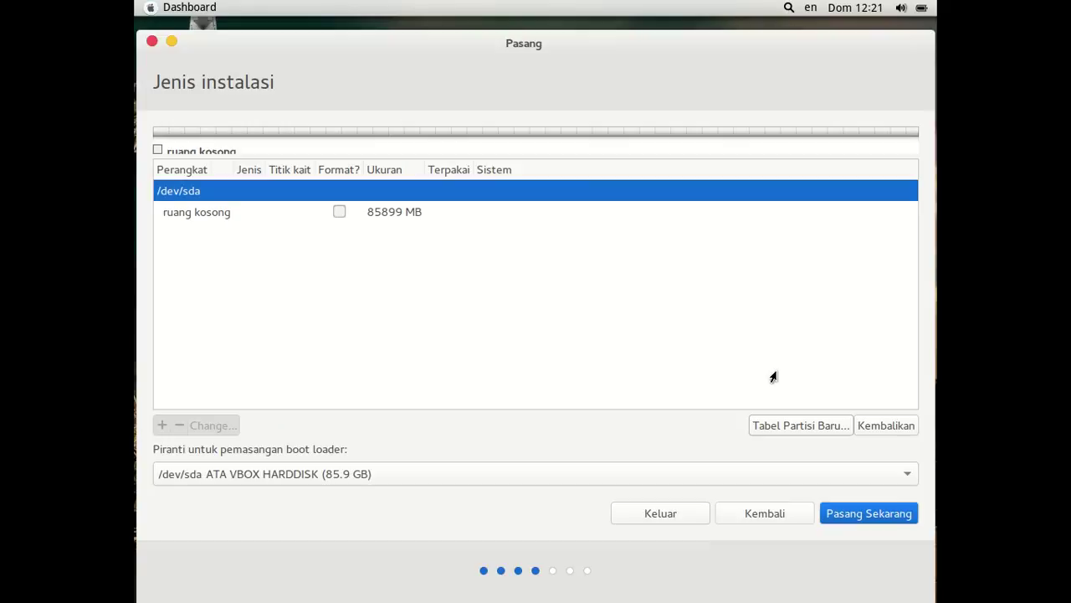
Try to start the installation with only free space on /dev/sda and no root partition defined
{"action": "left_click", "coordinate": [198, 216]}
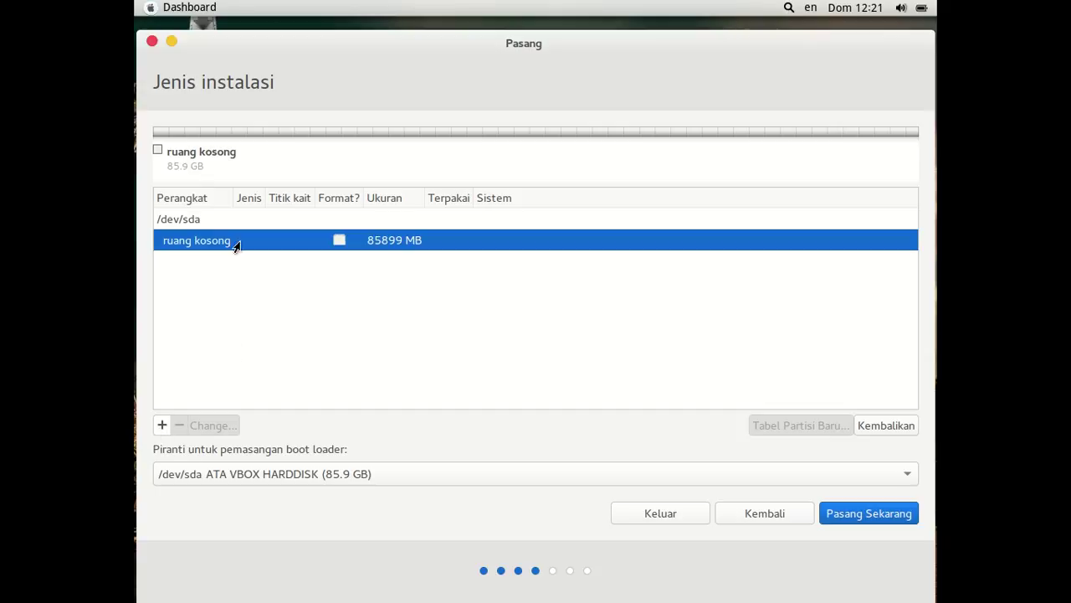
{"action": "left_click", "coordinate": [871, 517]}
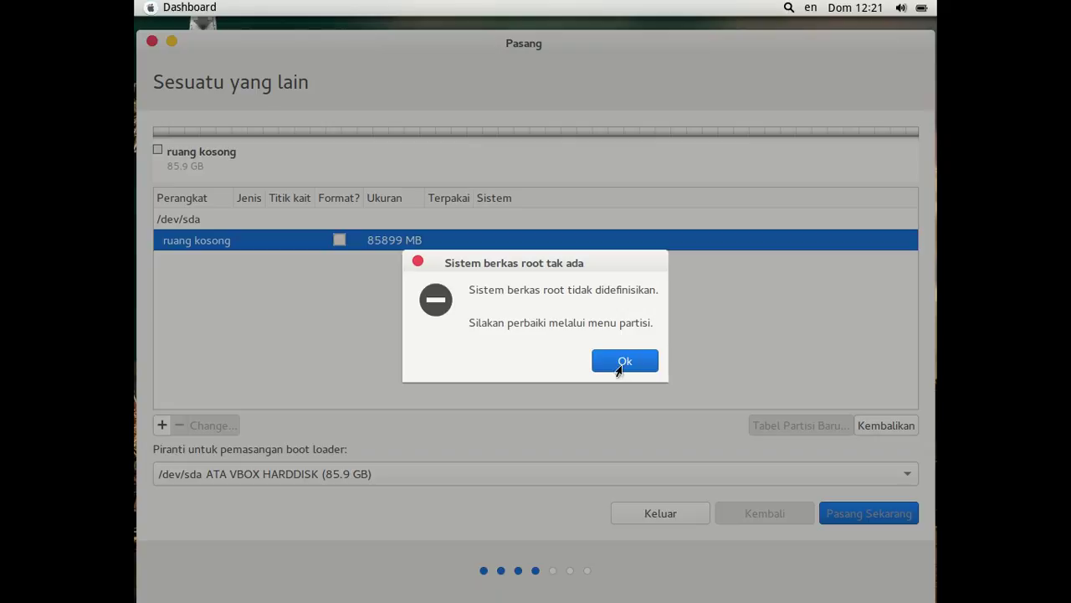
{"action": "left_click", "coordinate": [610, 365]}
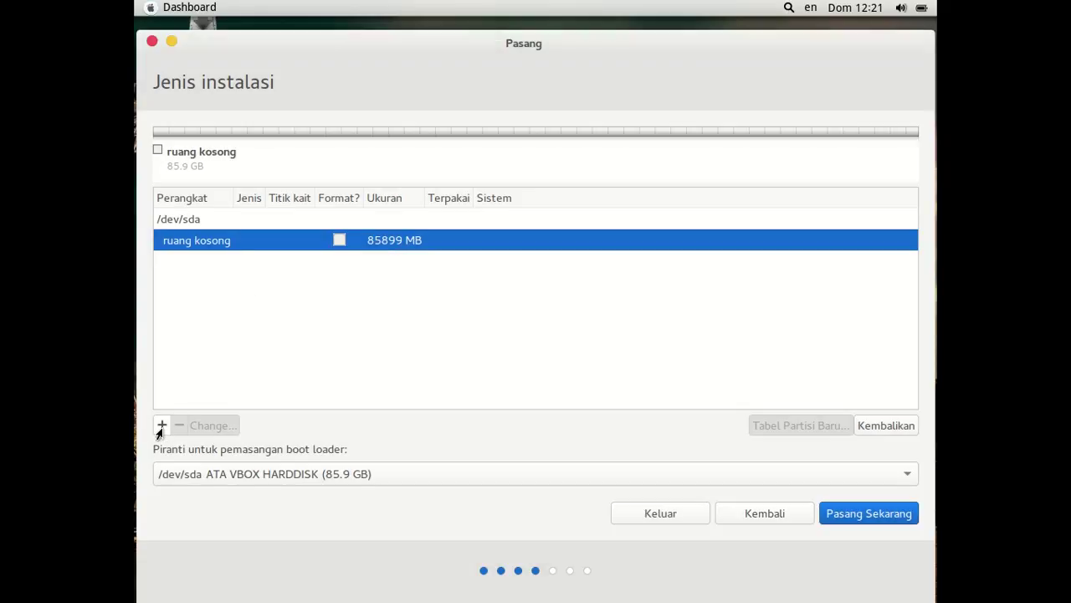
{"action": "left_click", "coordinate": [226, 220]}
{"action": "left_click", "coordinate": [249, 243]}
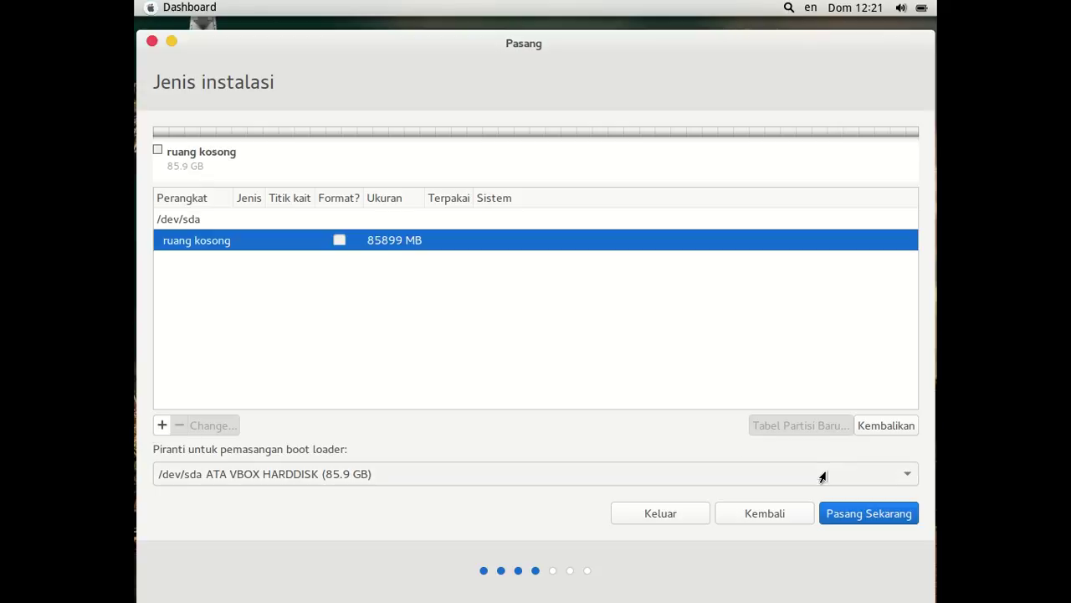
Revert the partition table change and preview the disk changes of "Hapus diska dan pasang Gmac" without writing them
{"action": "left_click", "coordinate": [862, 428]}
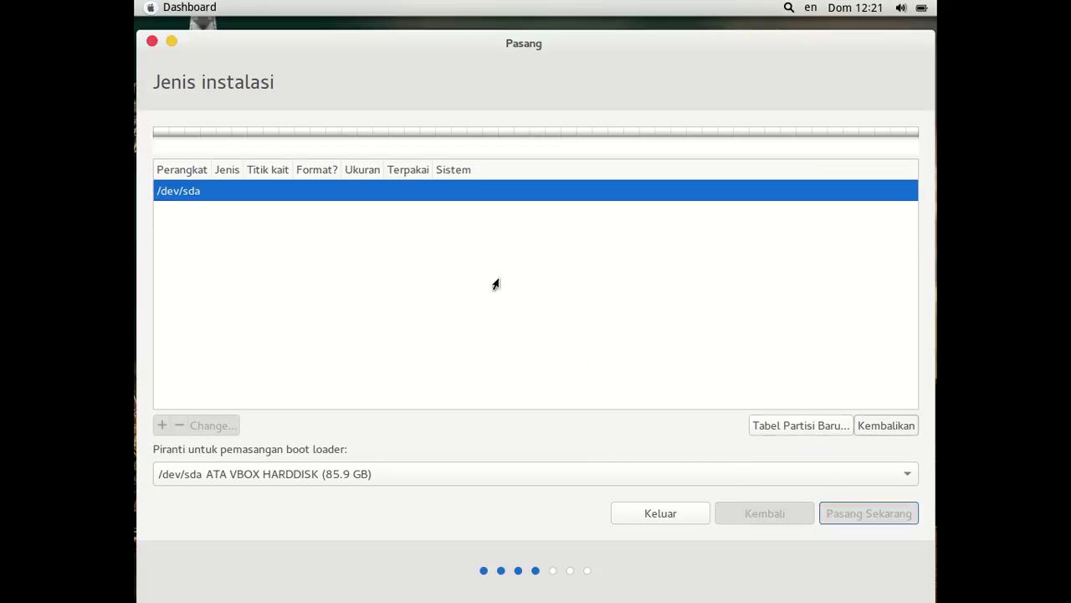
{"action": "left_click", "coordinate": [738, 517]}
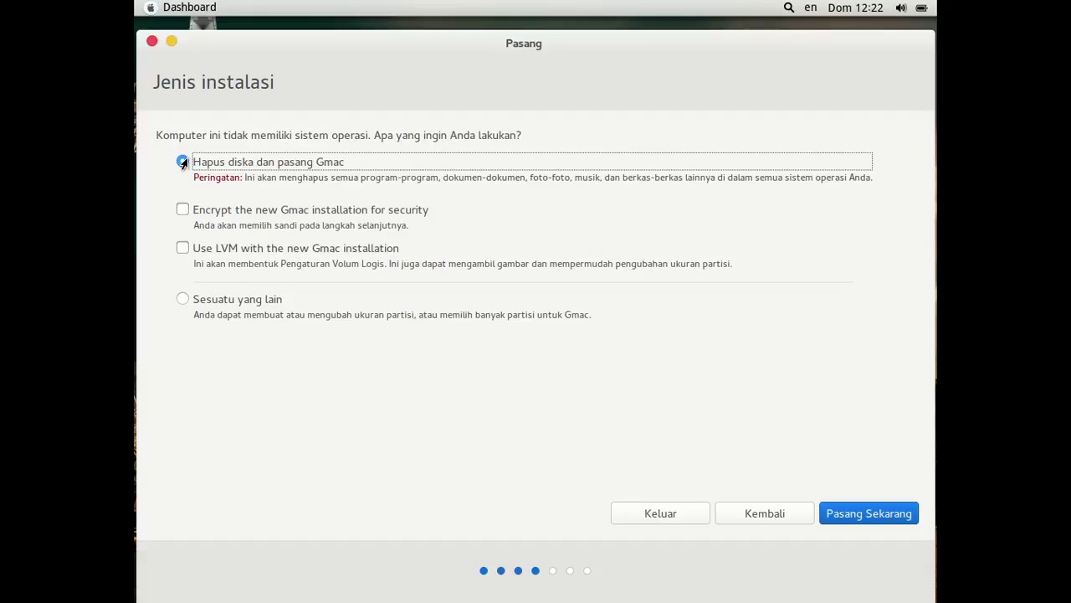
{"action": "left_click", "coordinate": [864, 516]}
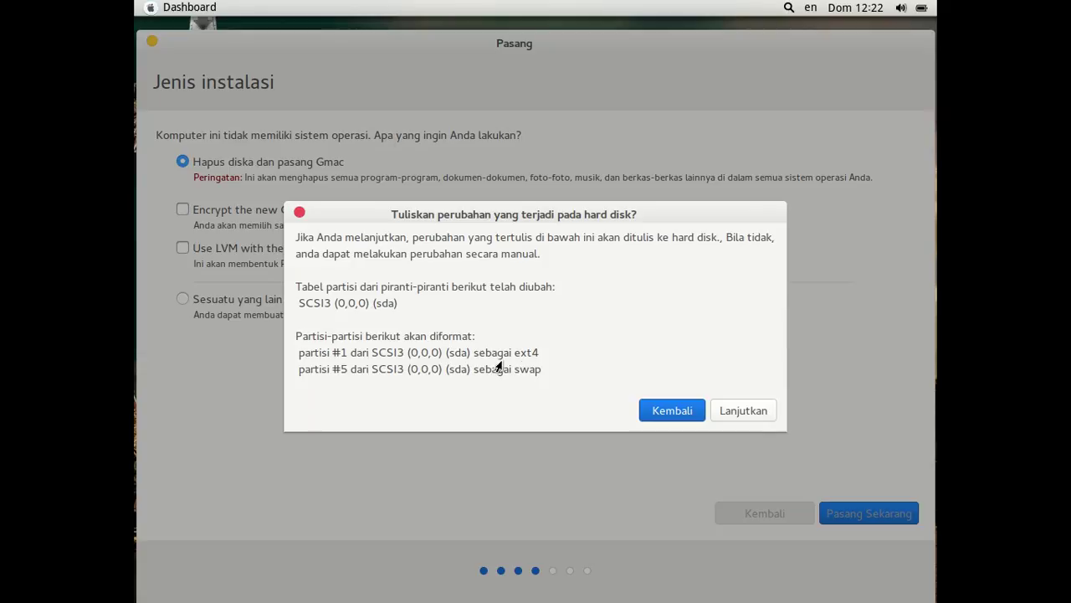
{"action": "left_click", "coordinate": [644, 413]}
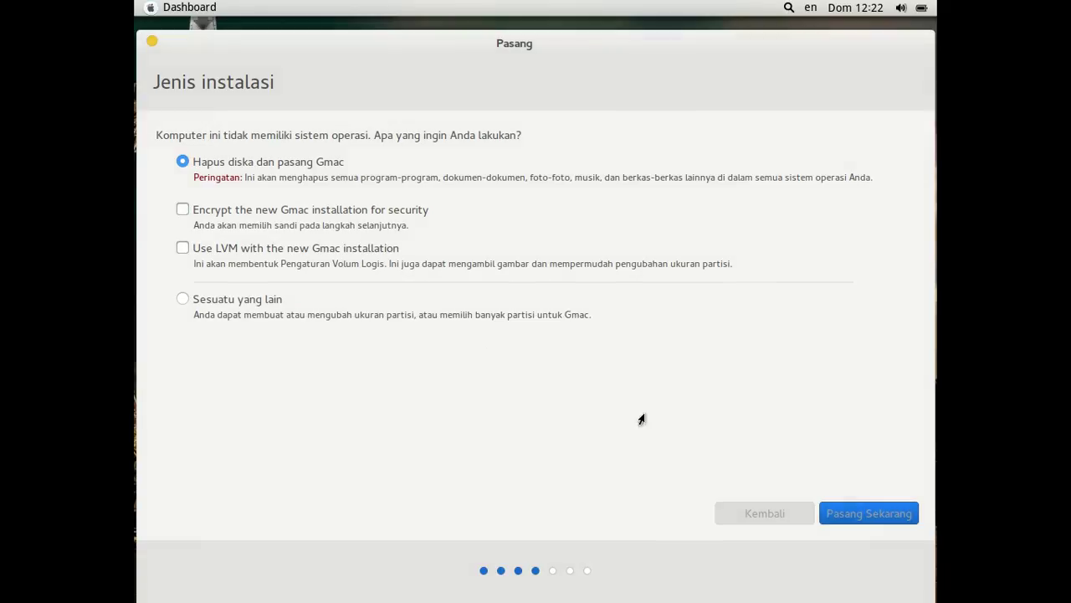
Select "Sesuatu yang lain" as the installation type again and create a fresh empty partition table on /dev/sda
{"action": "left_click", "coordinate": [219, 299]}
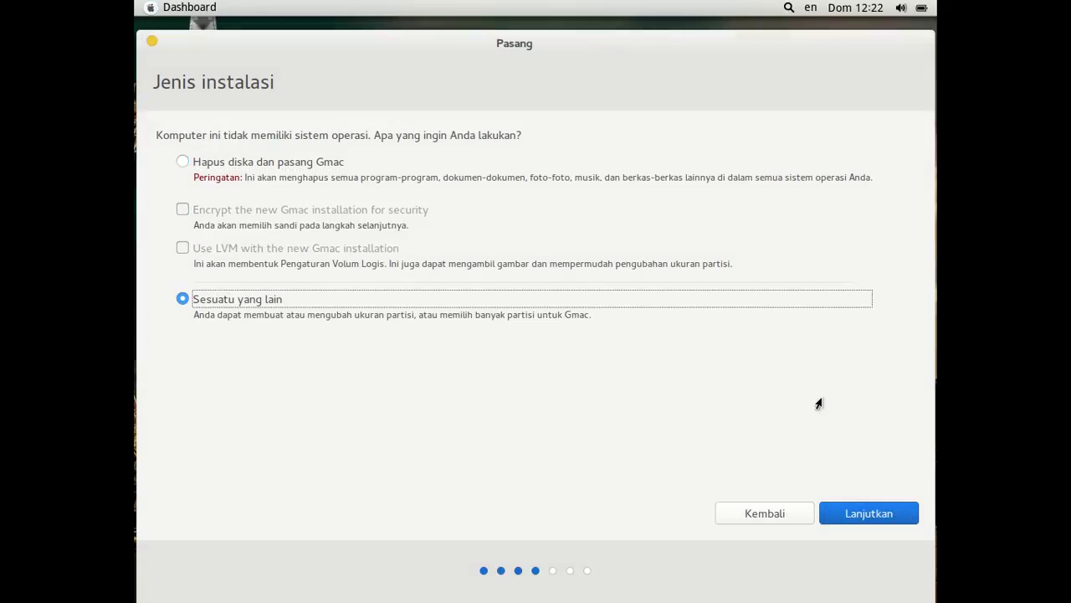
{"action": "left_click", "coordinate": [862, 520]}
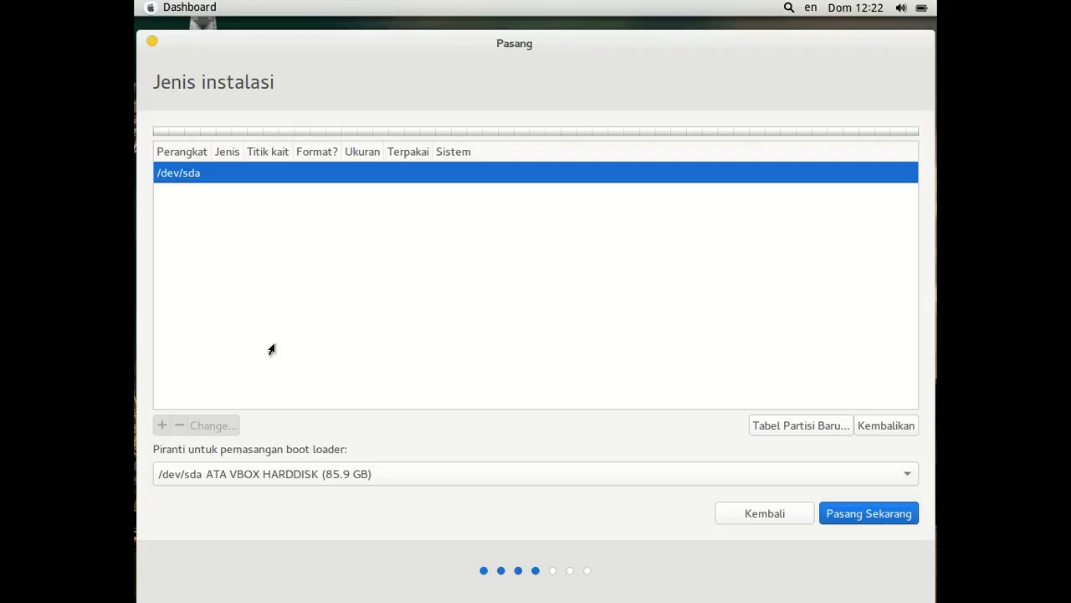
{"action": "left_click", "coordinate": [821, 424]}
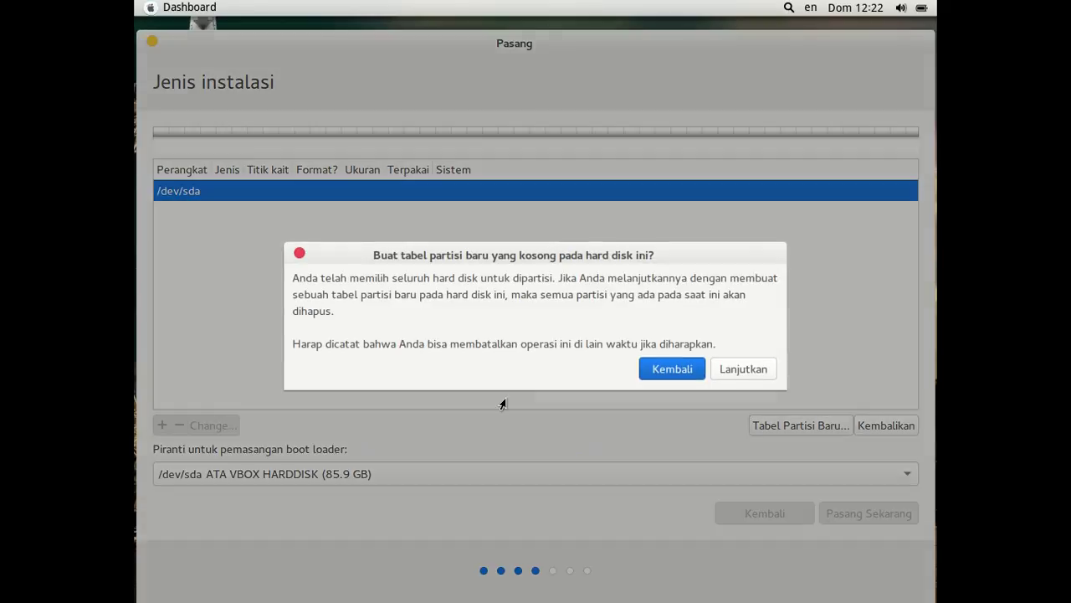
{"action": "left_click", "coordinate": [744, 369]}
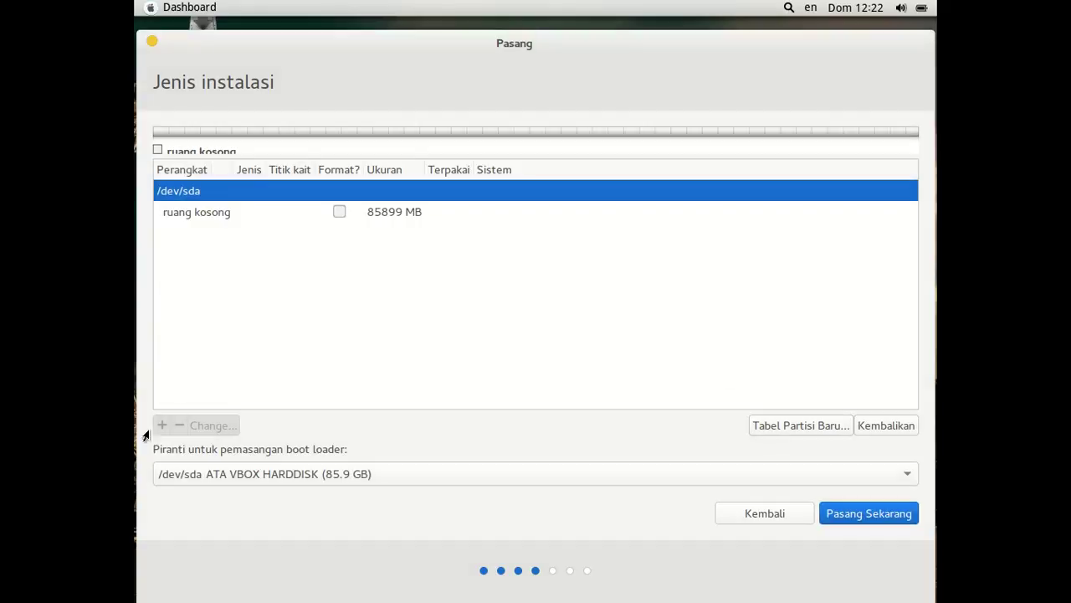
{"action": "left_click", "coordinate": [231, 214]}
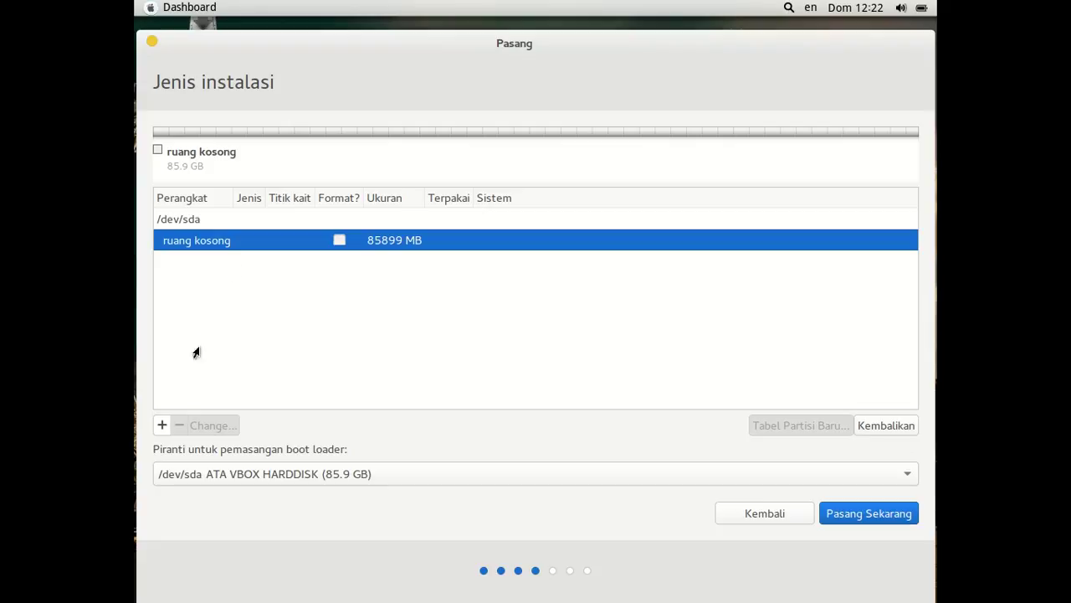
{"action": "left_click", "coordinate": [161, 425]}
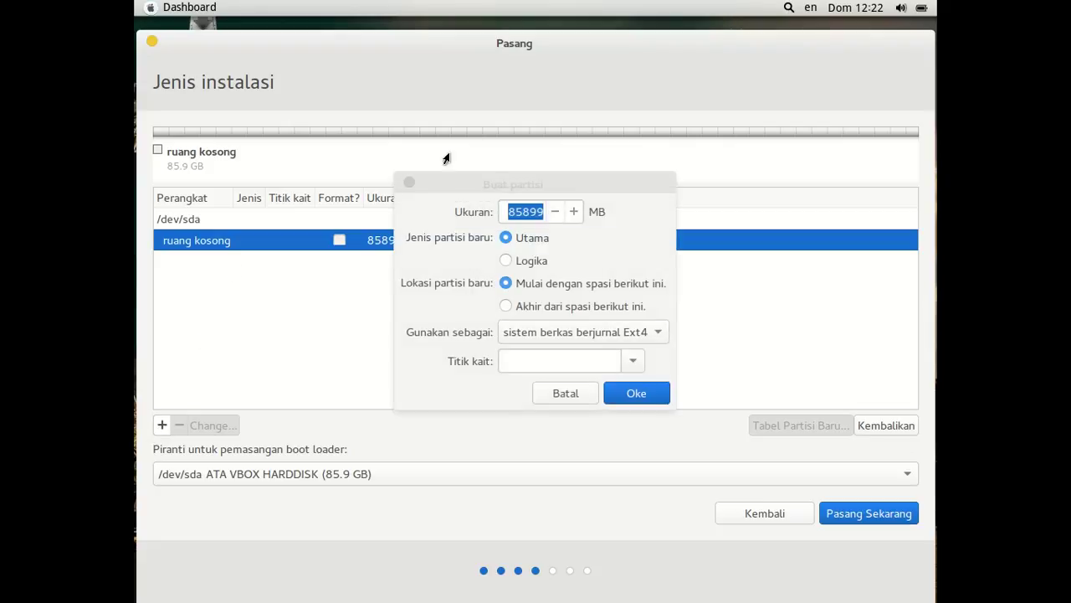
{"action": "left_click", "coordinate": [564, 393]}
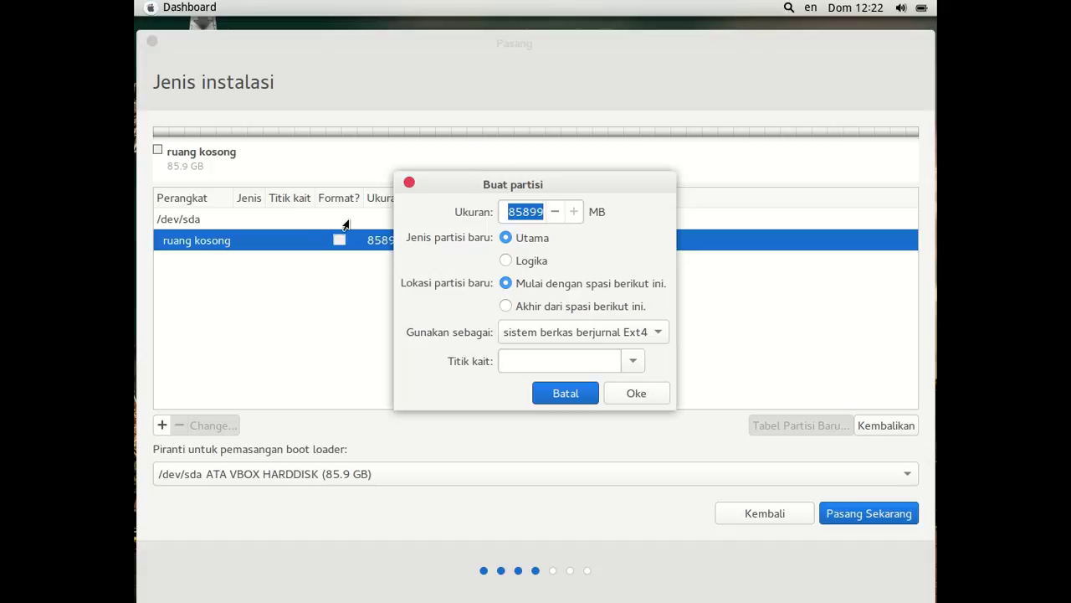
{"action": "left_click", "coordinate": [574, 398]}
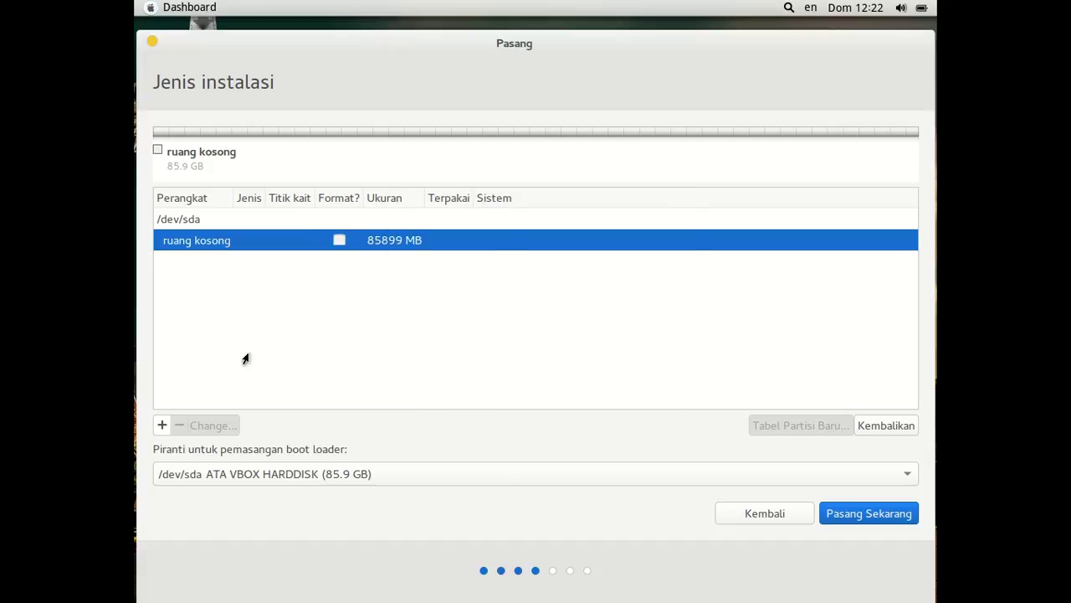
Create a 70000 MB primary Ext4 partition with mount point / in the free space of /dev/sda
{"action": "double_click", "coordinate": [191, 242]}
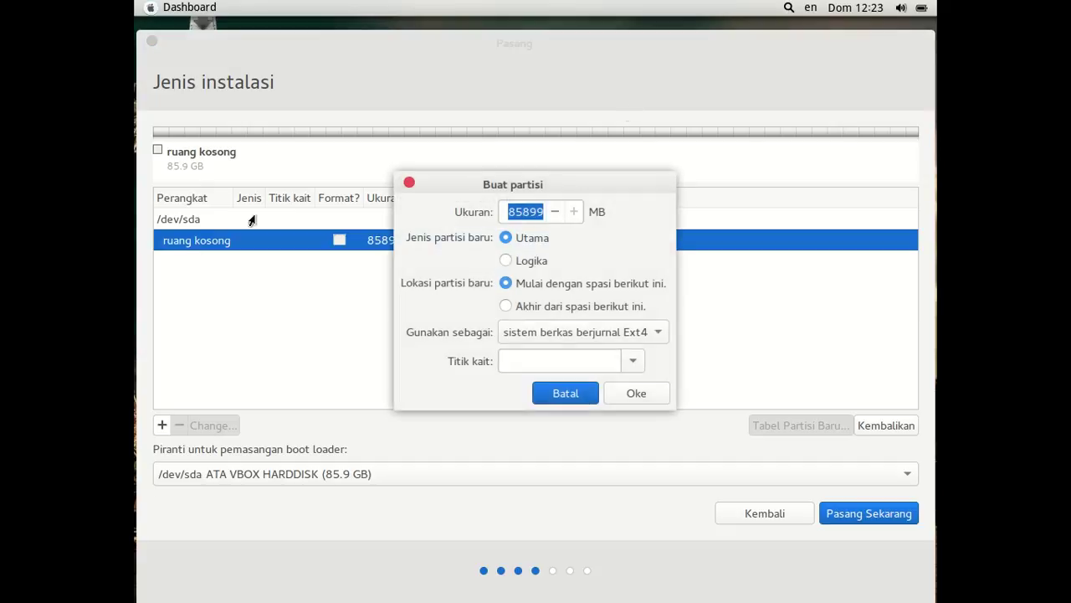
{"action": "left_click", "coordinate": [508, 240]}
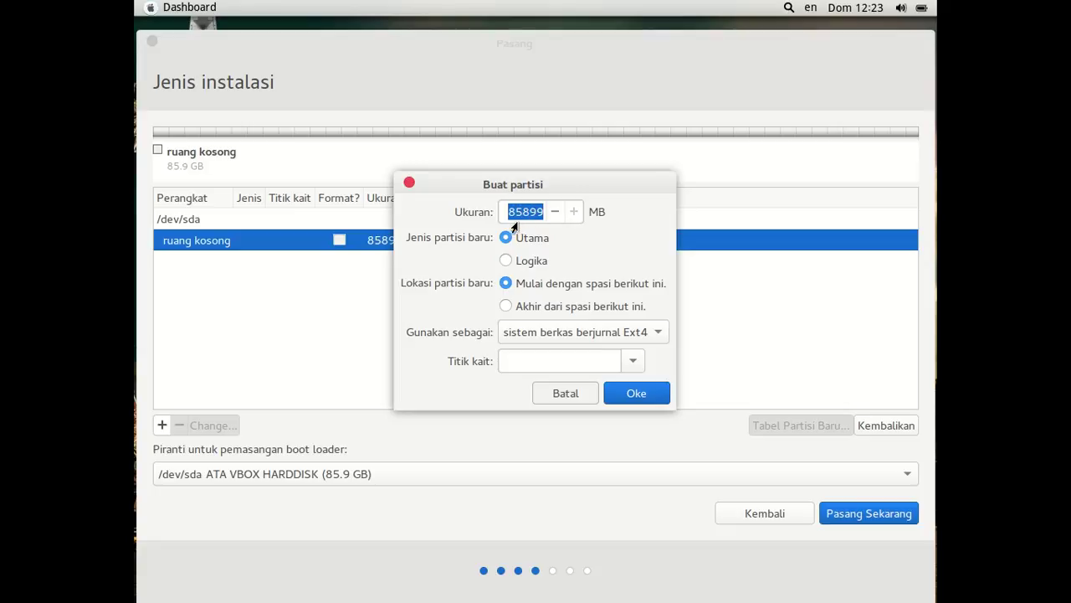
{"action": "left_click_drag", "start_coordinate": [516, 210], "coordinate": [538, 214]}
{"action": "key", "text": "BackSpace"}
{"action": "type", "text": "0000"}
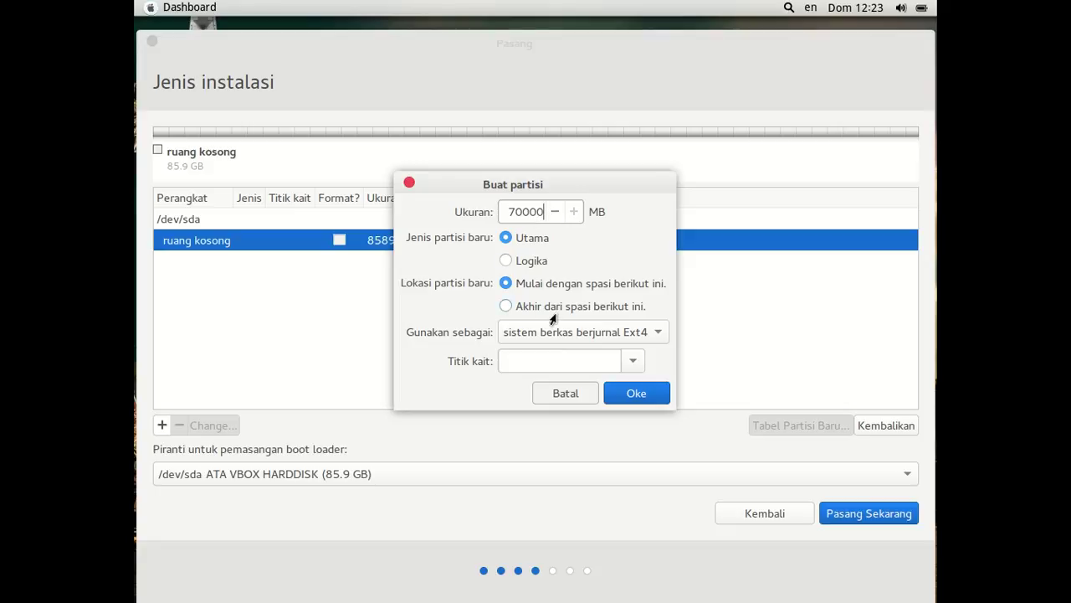
{"action": "left_click", "coordinate": [652, 335]}
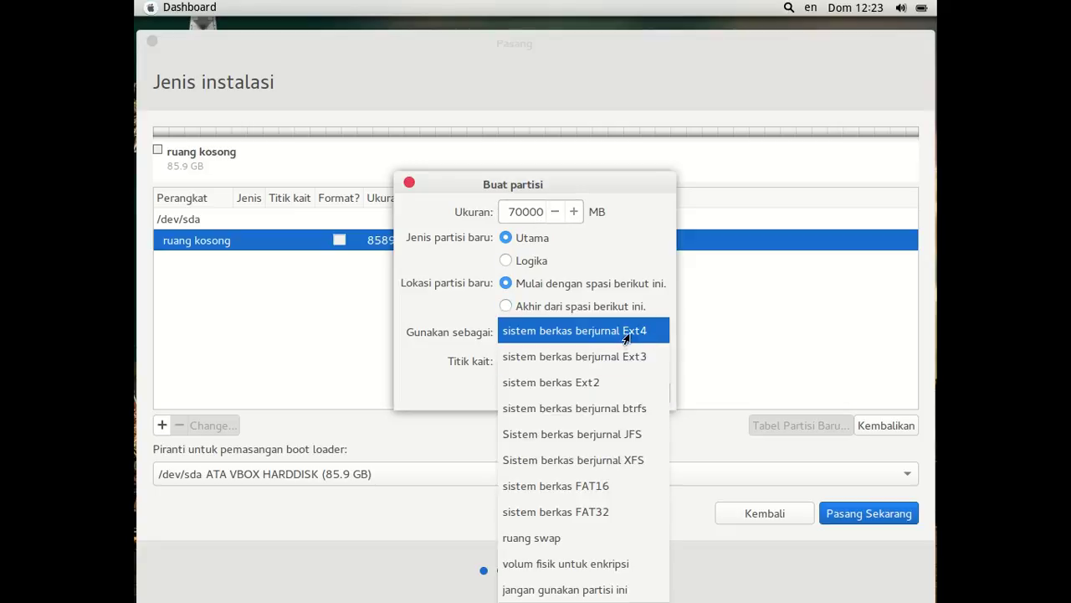
{"action": "left_click", "coordinate": [646, 331]}
{"action": "left_click", "coordinate": [631, 360]}
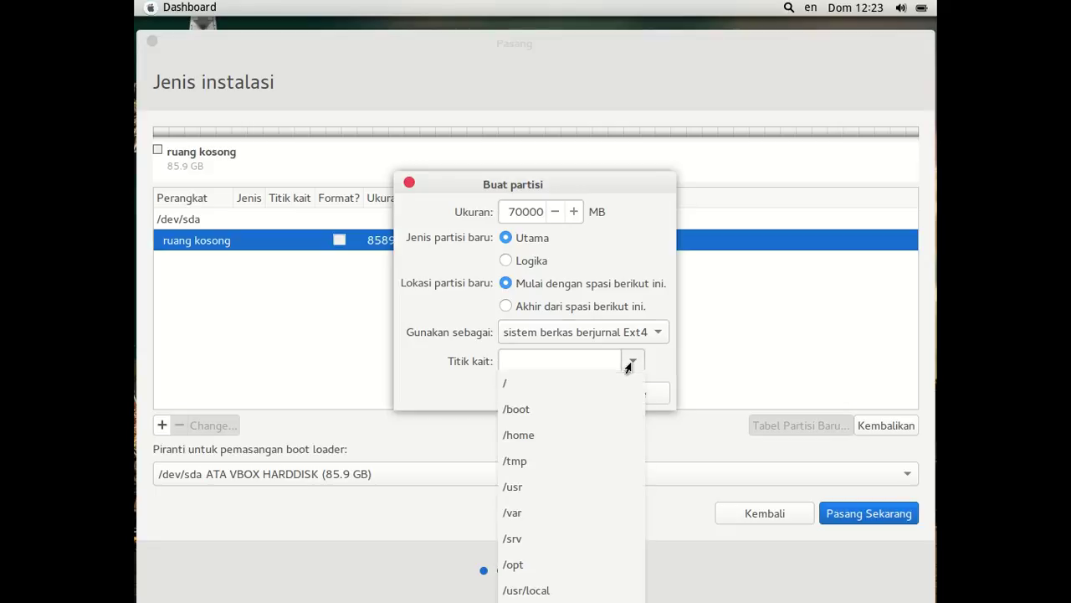
{"action": "left_click", "coordinate": [515, 385]}
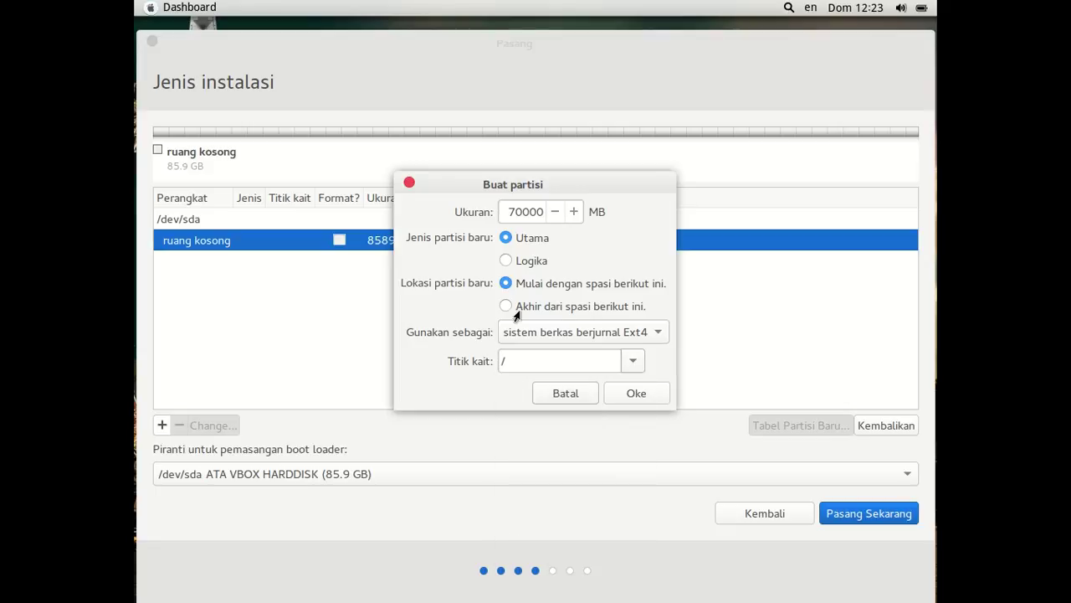
{"action": "left_click", "coordinate": [632, 396]}
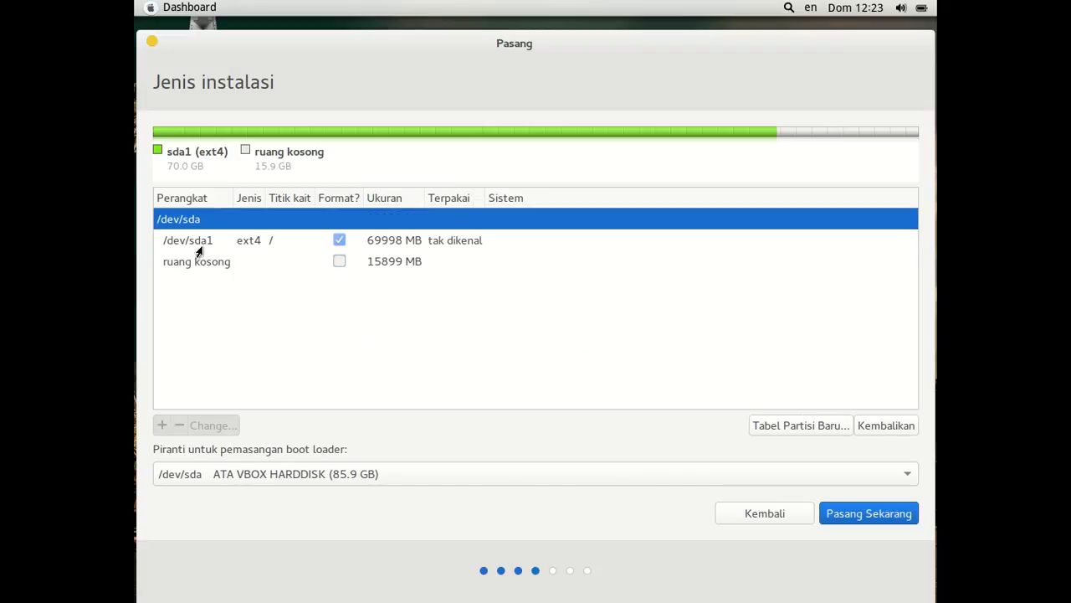
Create a primary swap partition in the remaining free space and start the installation, writing the partition changes to disk
{"action": "double_click", "coordinate": [385, 260]}
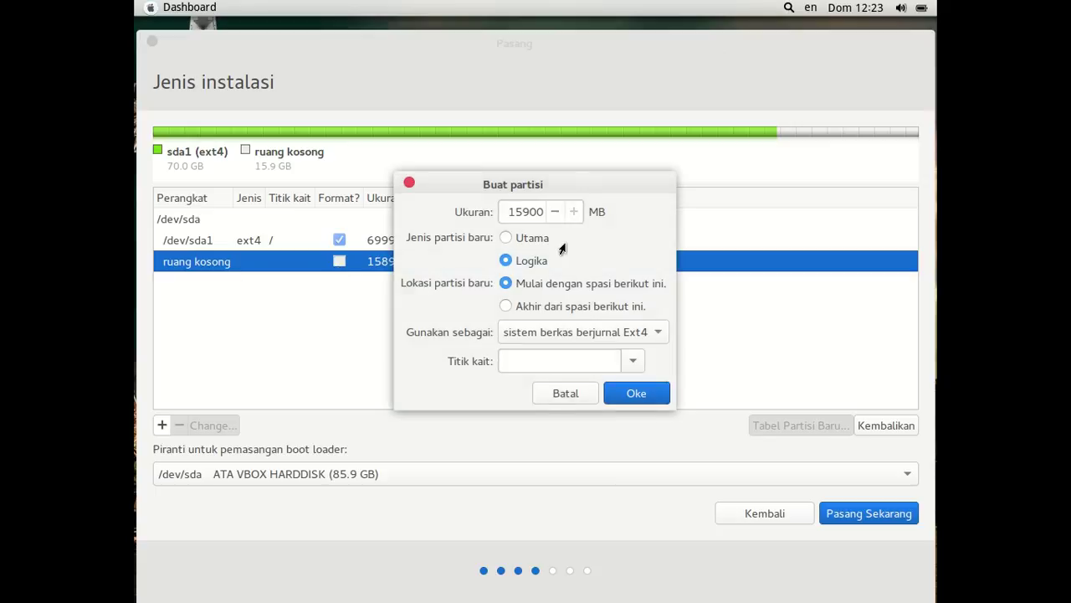
{"action": "left_click", "coordinate": [599, 331]}
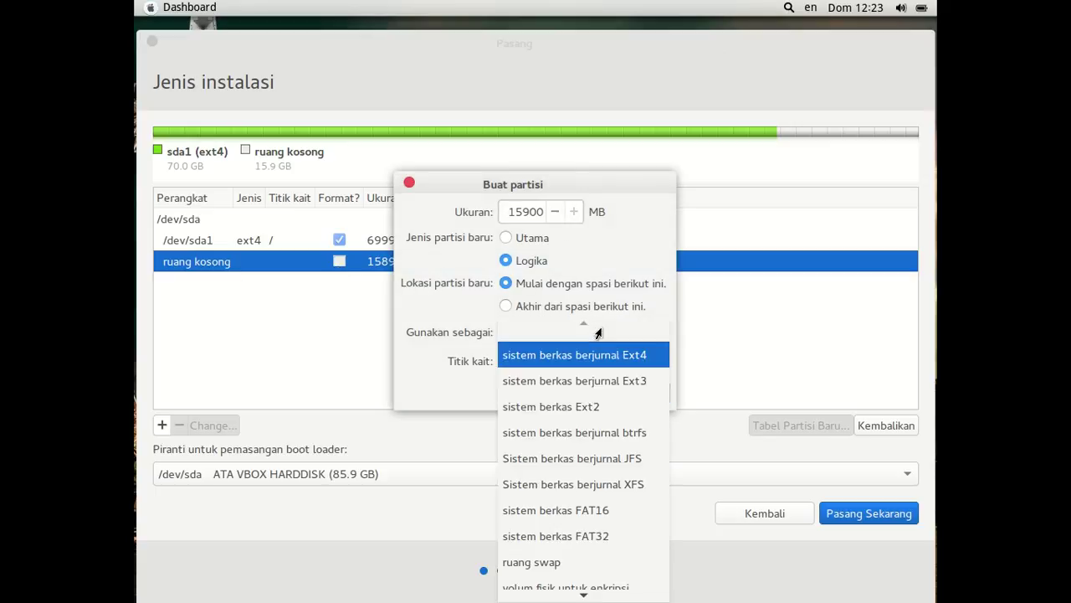
{"action": "left_click", "coordinate": [586, 563]}
{"action": "left_click", "coordinate": [505, 237]}
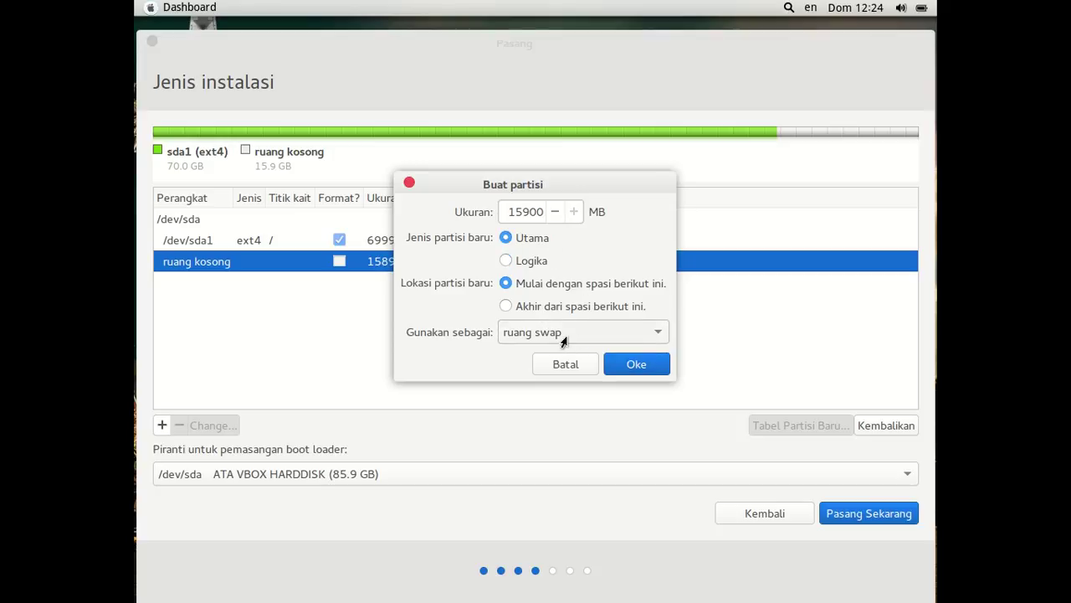
{"action": "left_click", "coordinate": [630, 366]}
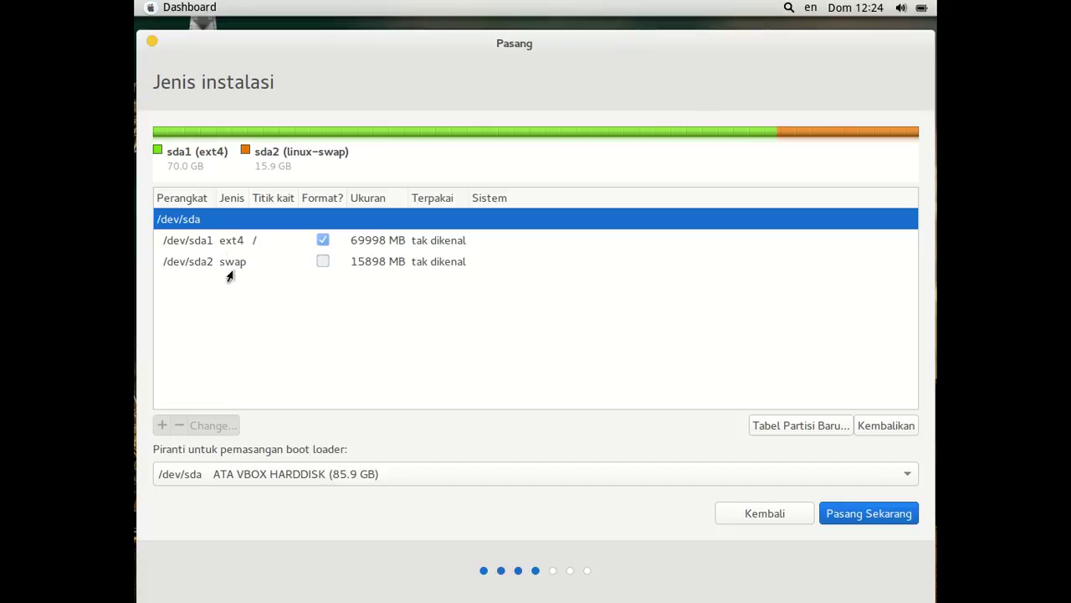
{"action": "left_click", "coordinate": [871, 521]}
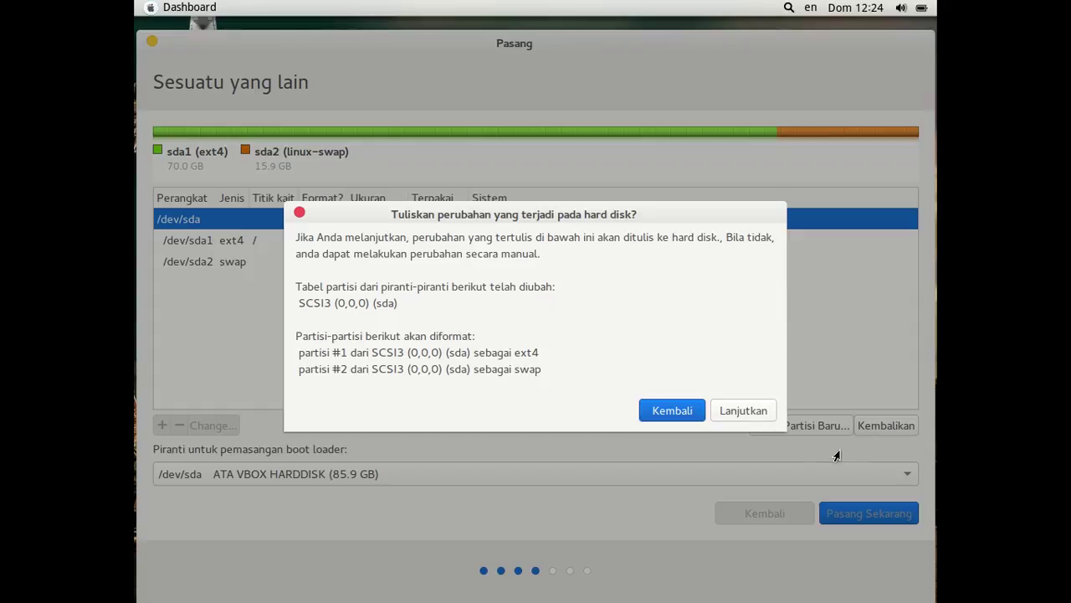
{"action": "left_click", "coordinate": [733, 415]}
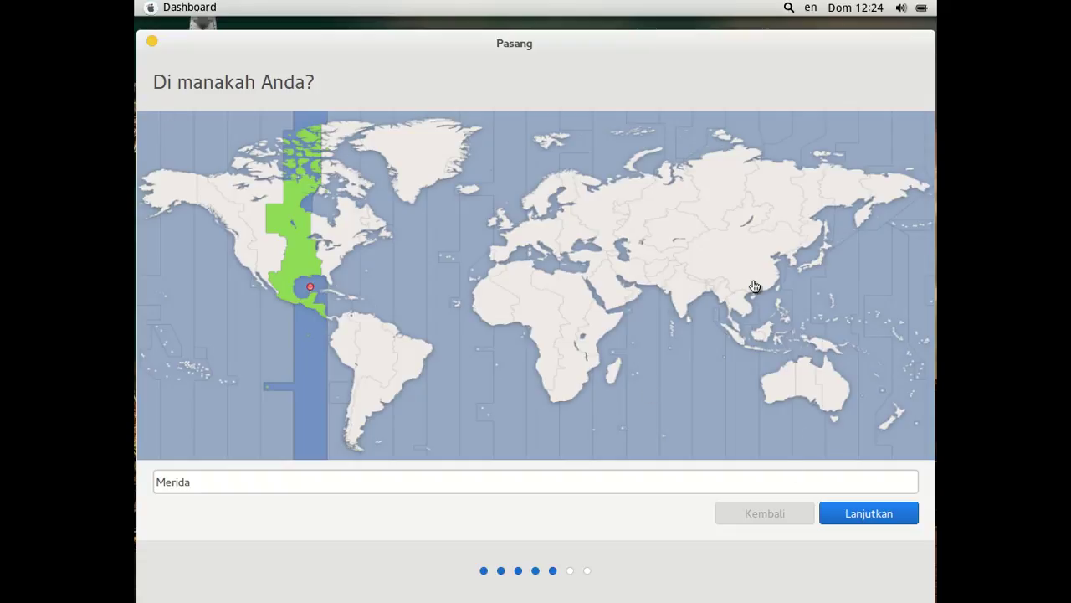
Set the location to Makassar and accept the Inggris (AS) keyboard layout
{"action": "left_click", "coordinate": [759, 378]}
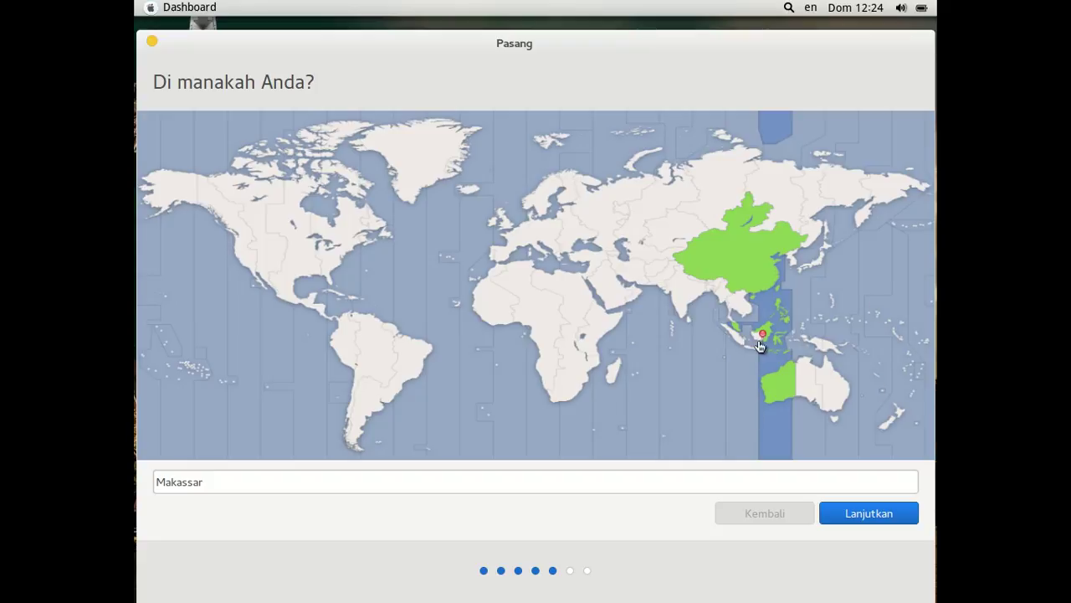
{"action": "left_click", "coordinate": [885, 520]}
{"action": "left_click", "coordinate": [870, 512]}
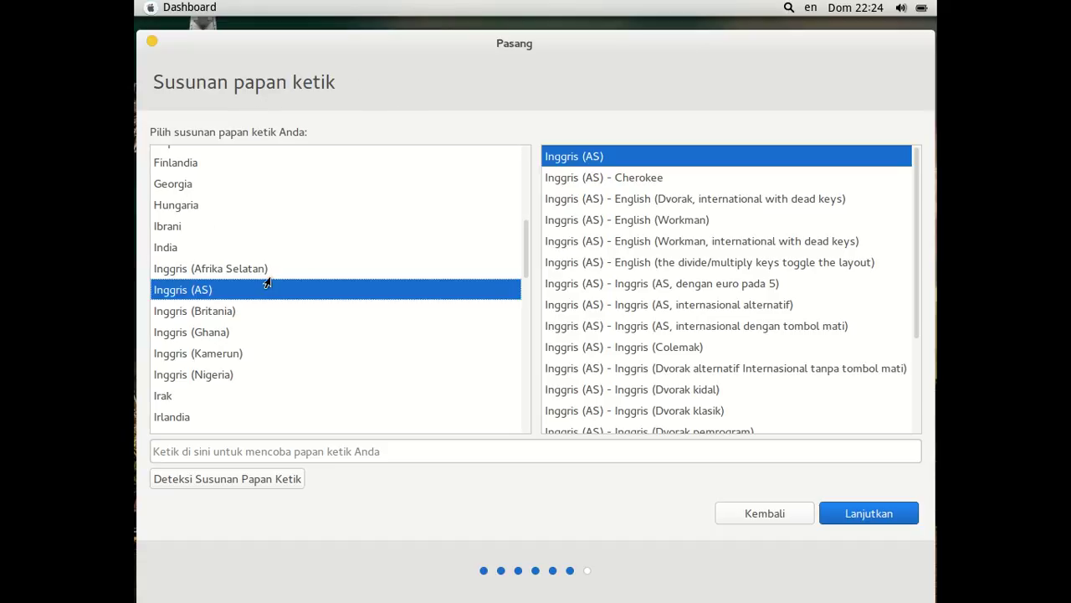
{"action": "left_click", "coordinate": [872, 518]}
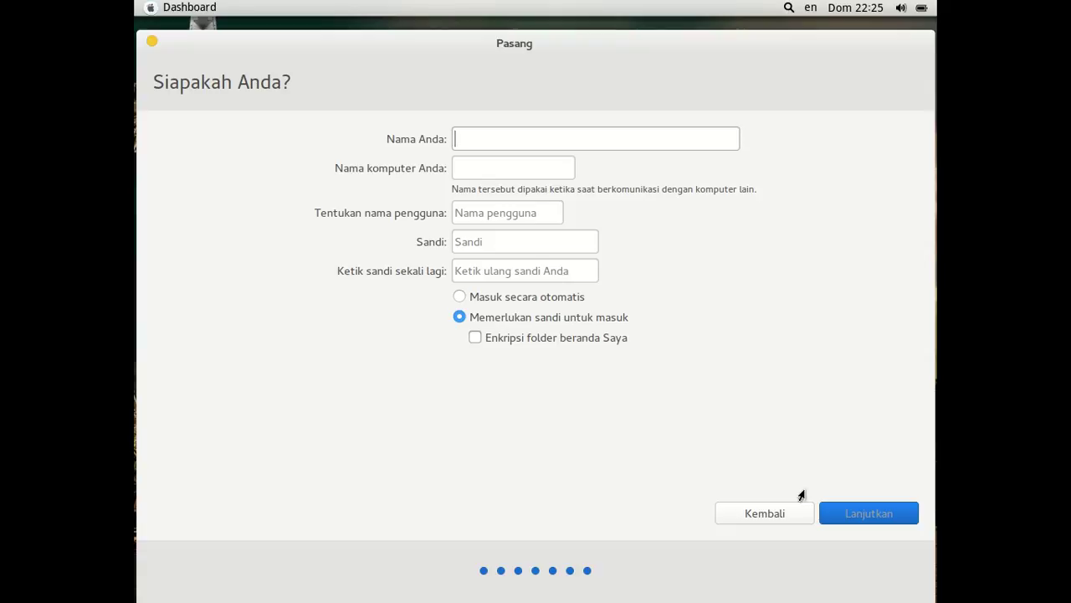
Fill in the account name as GMAC ASUS and the computer name as gmac, keeping gmac as the username
{"action": "type", "text": "GMAC"}
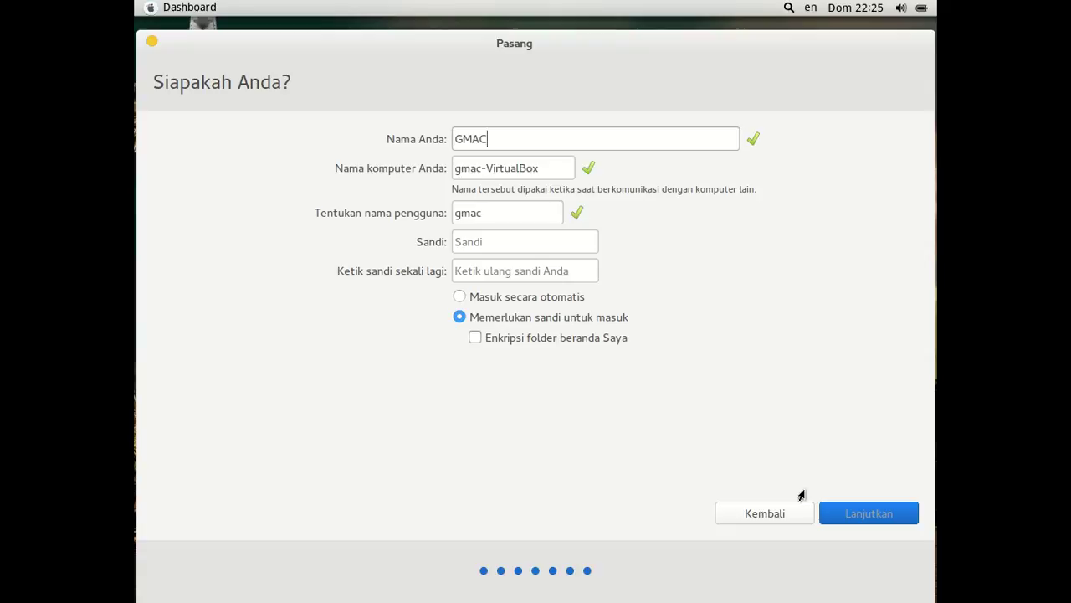
{"action": "type", "text": " ASUS"}
{"action": "key", "text": "Tab"}
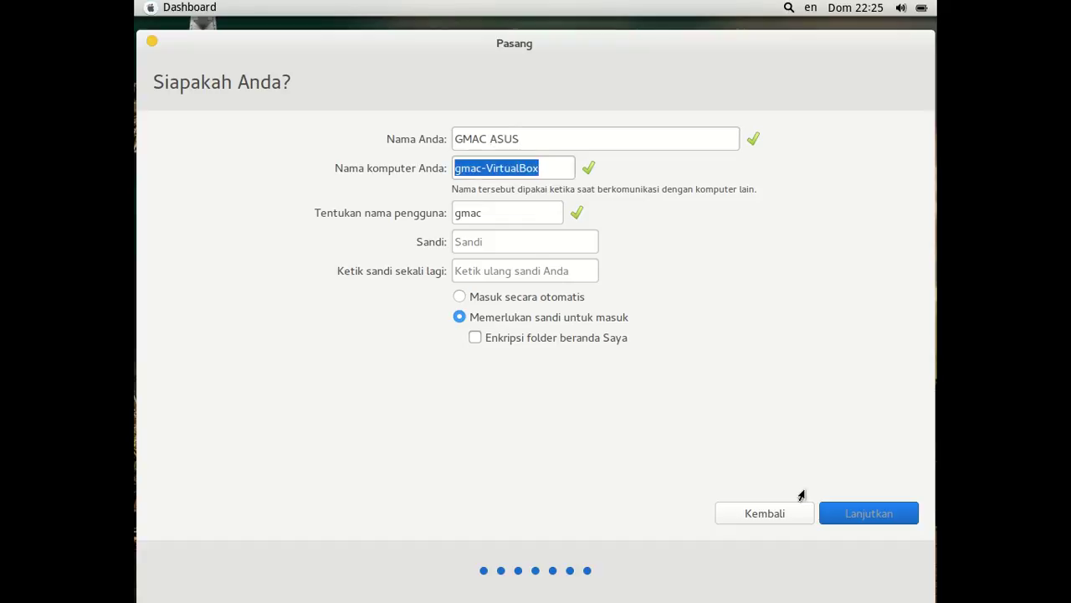
{"action": "type", "text": "gmac"}
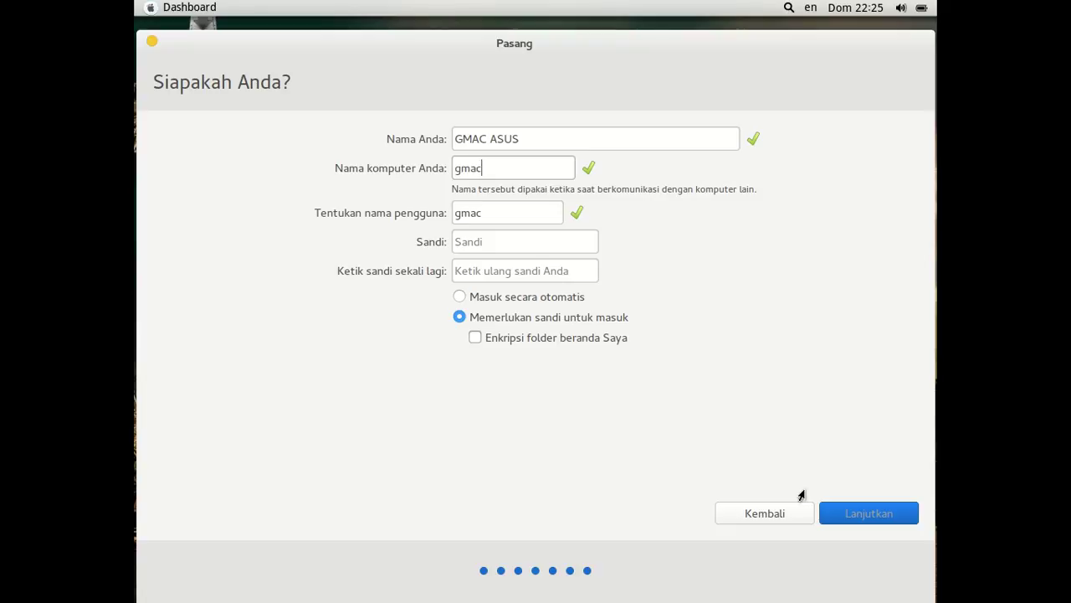
{"action": "key", "text": "Tab"}
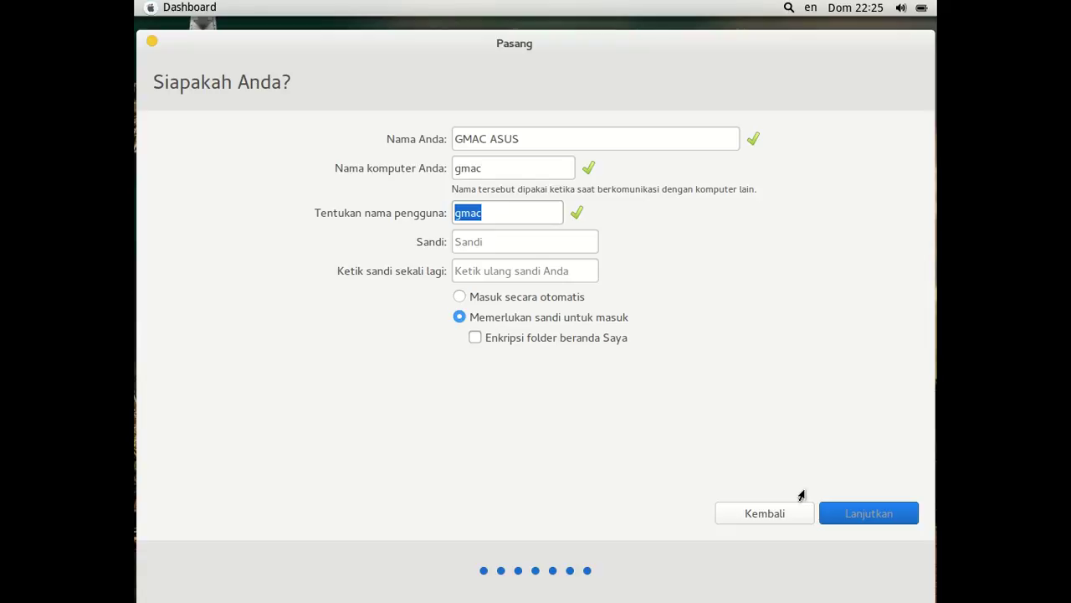
{"action": "key", "text": "Tab"}
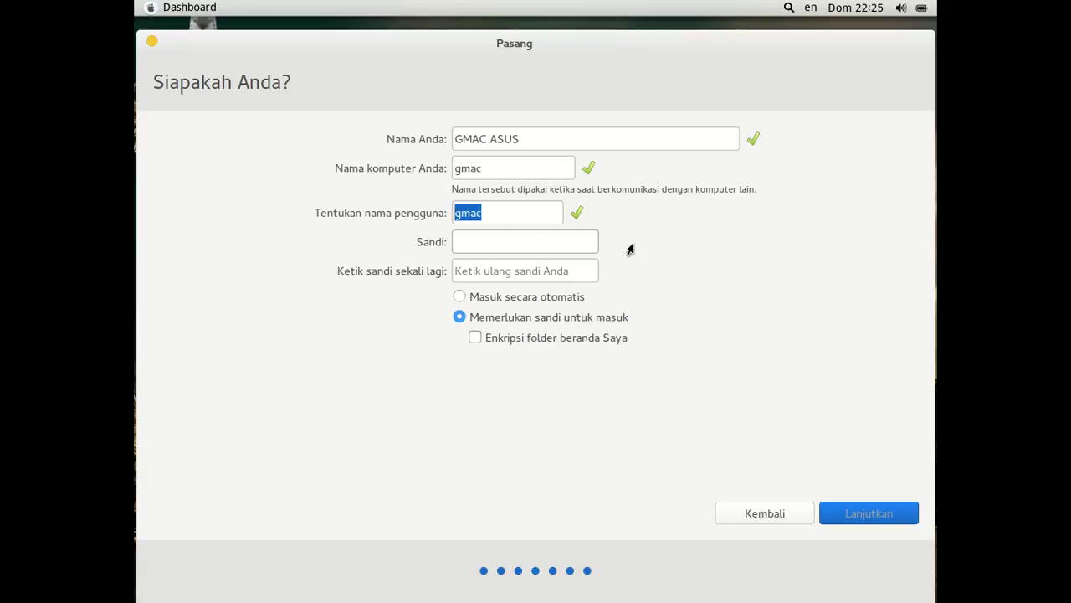
Enter and repeat the account password, choose "Masuk secara otomatis", and continue the installation
{"action": "type", "text": "******"}
{"action": "left_click", "coordinate": [576, 268]}
{"action": "type", "text": "******"}
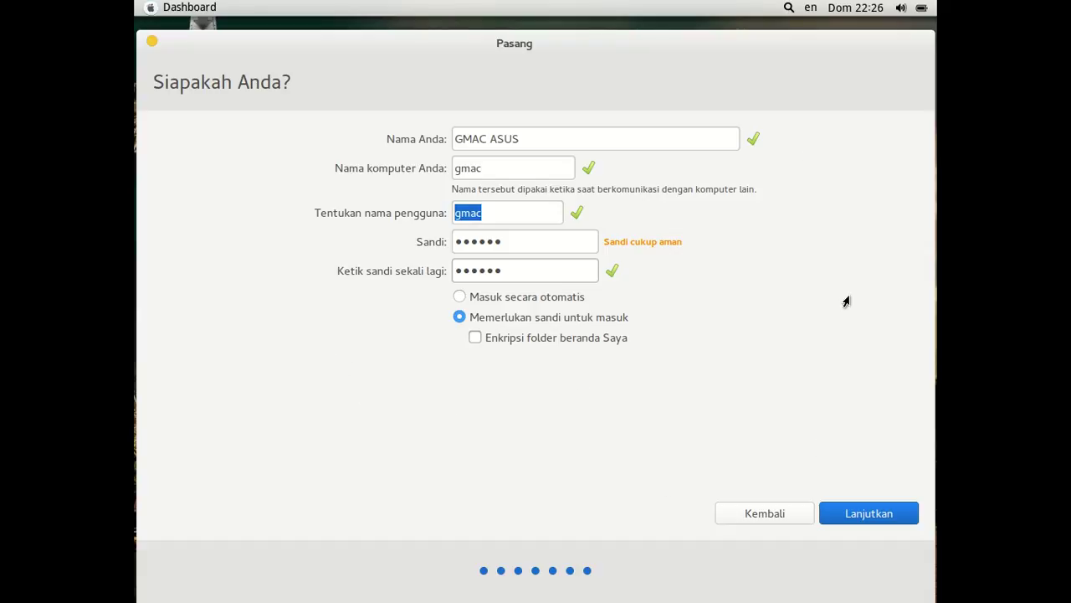
{"action": "left_click", "coordinate": [486, 303]}
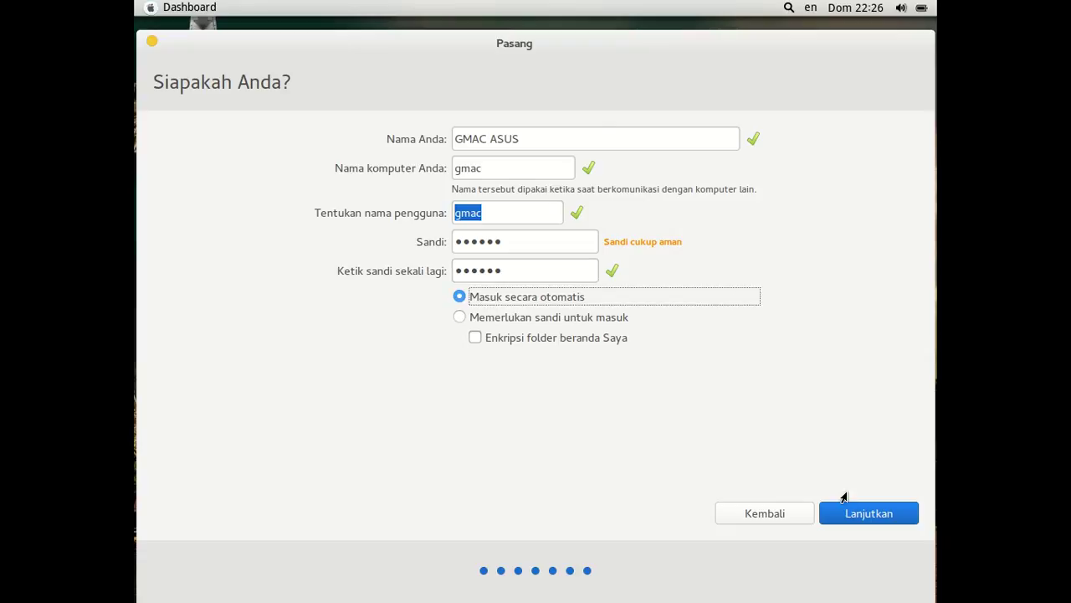
{"action": "left_click", "coordinate": [866, 517]}
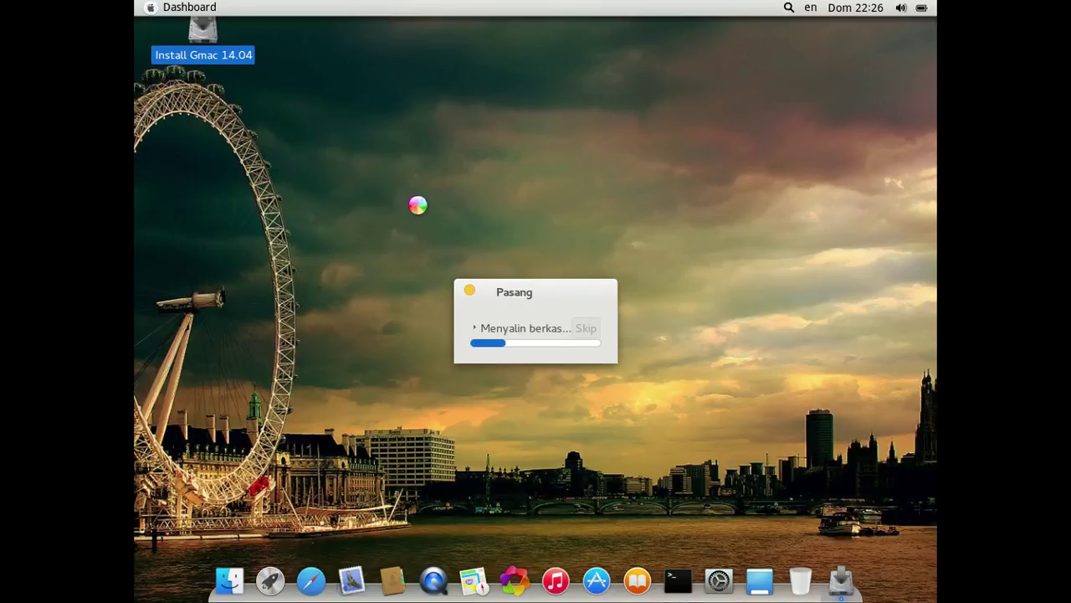
Expand the installation's detailed output and restart the virtual machine once the installation is complete
{"action": "left_click", "coordinate": [481, 328]}
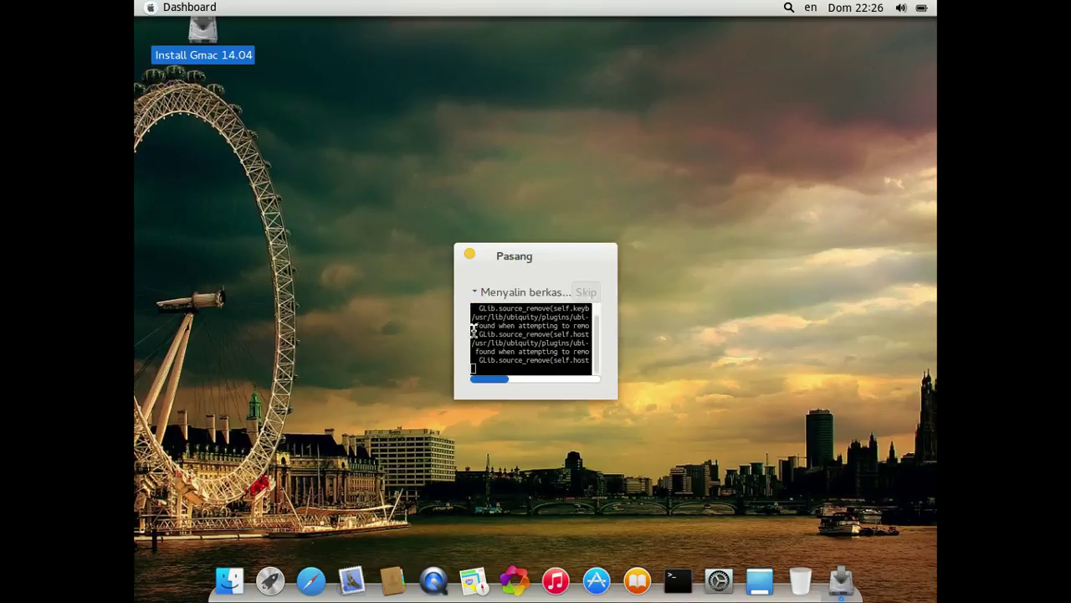
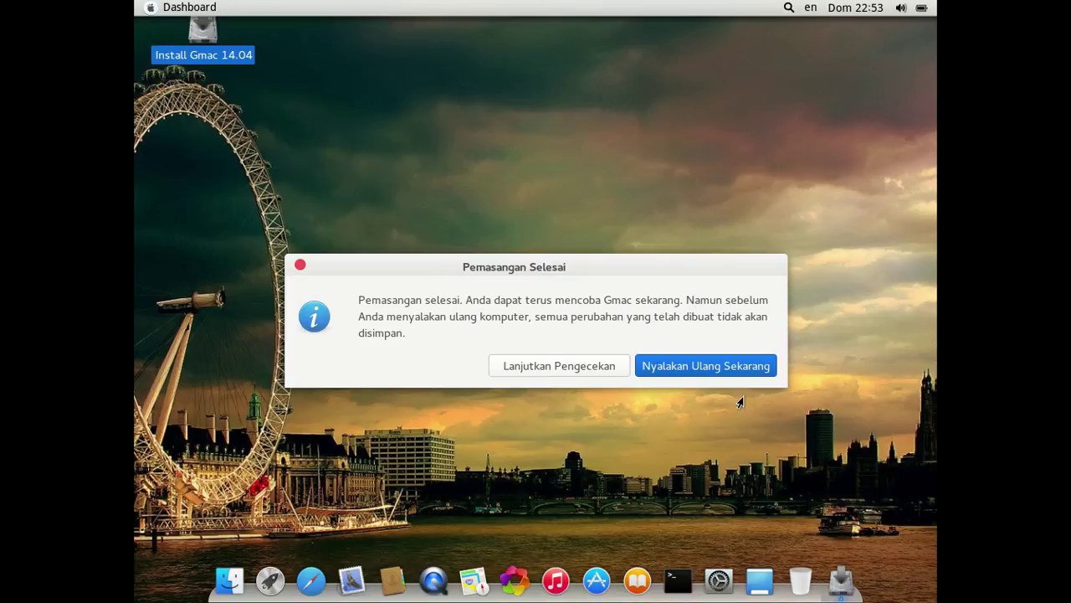
{"action": "left_click", "coordinate": [690, 374]}
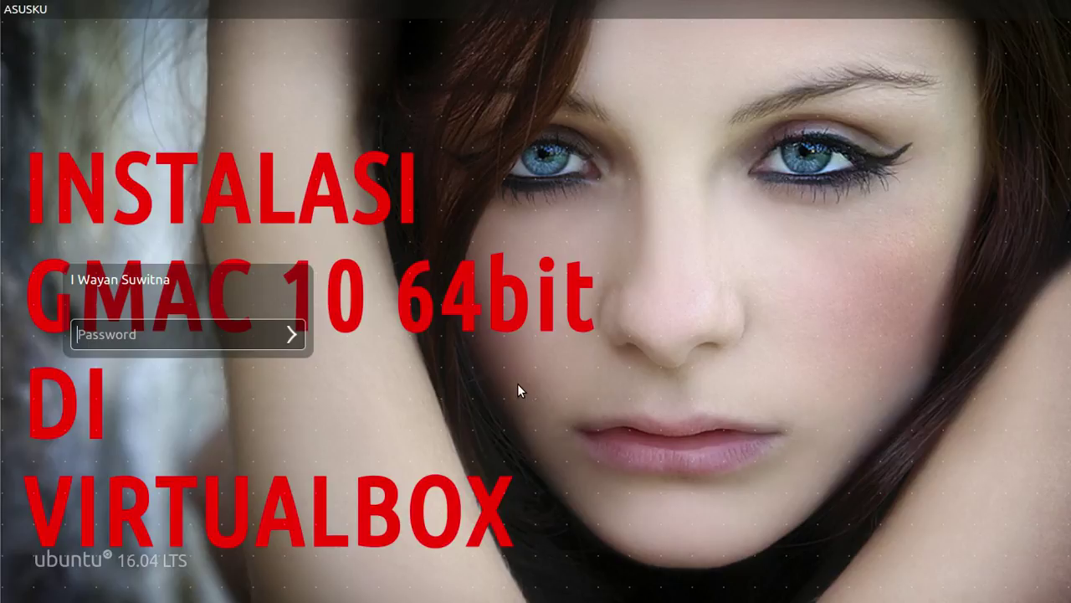
Unlock the host Ubuntu session with the account password
{"action": "type", "text": "********"}
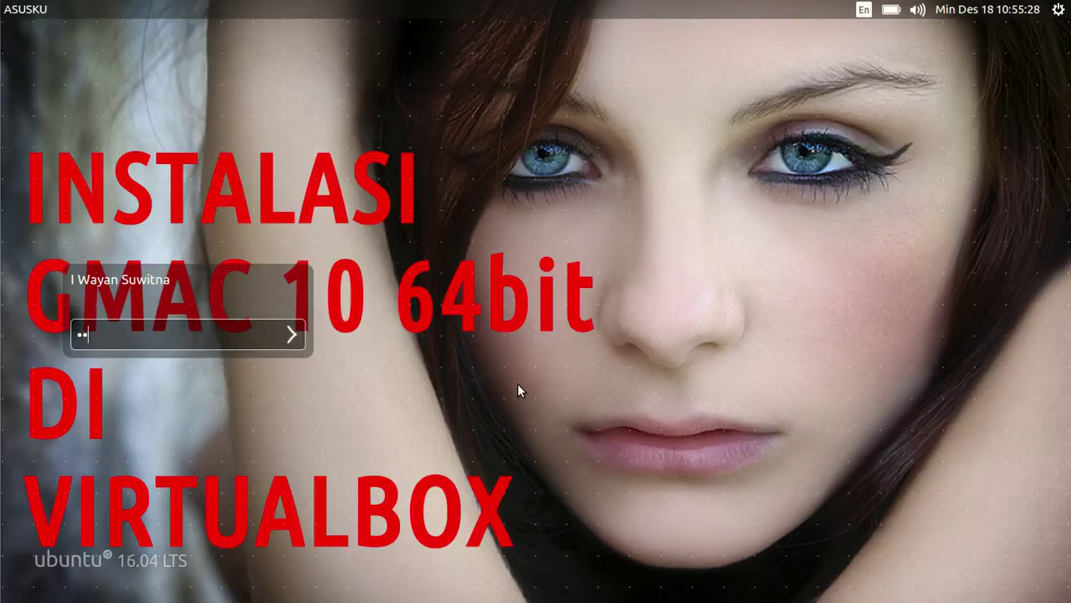
{"action": "key", "text": "Return"}
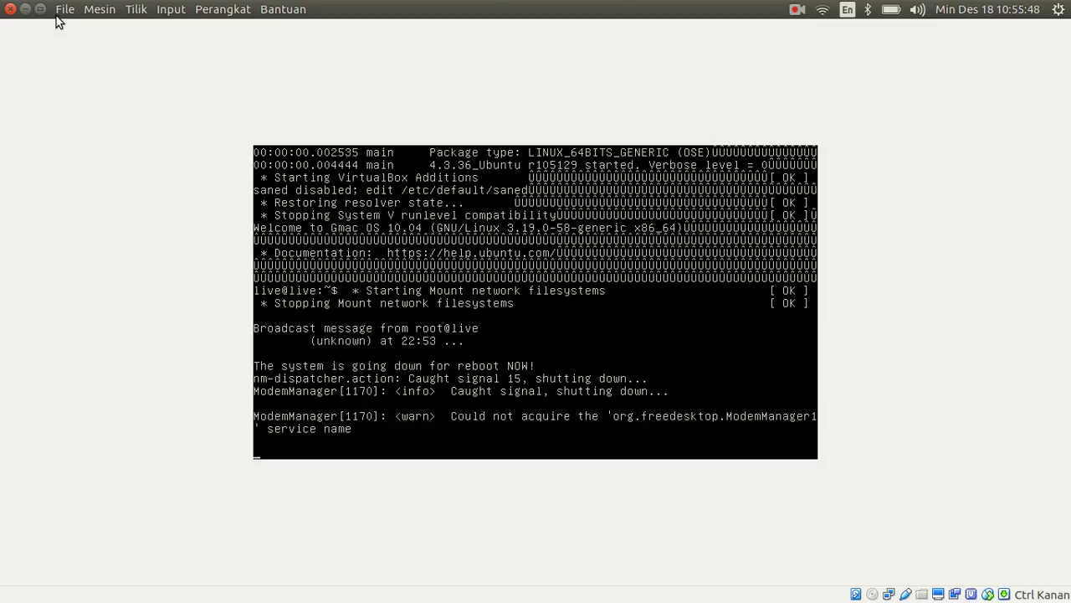
{"action": "left_click", "coordinate": [25, 10]}
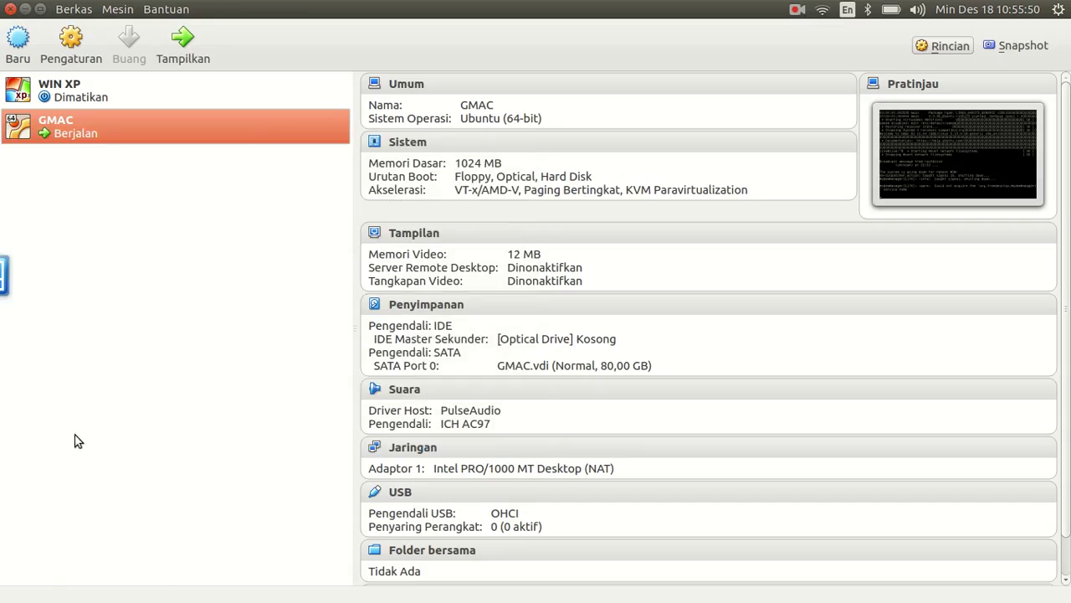
{"action": "mouse_move", "coordinate": [2, 331]}
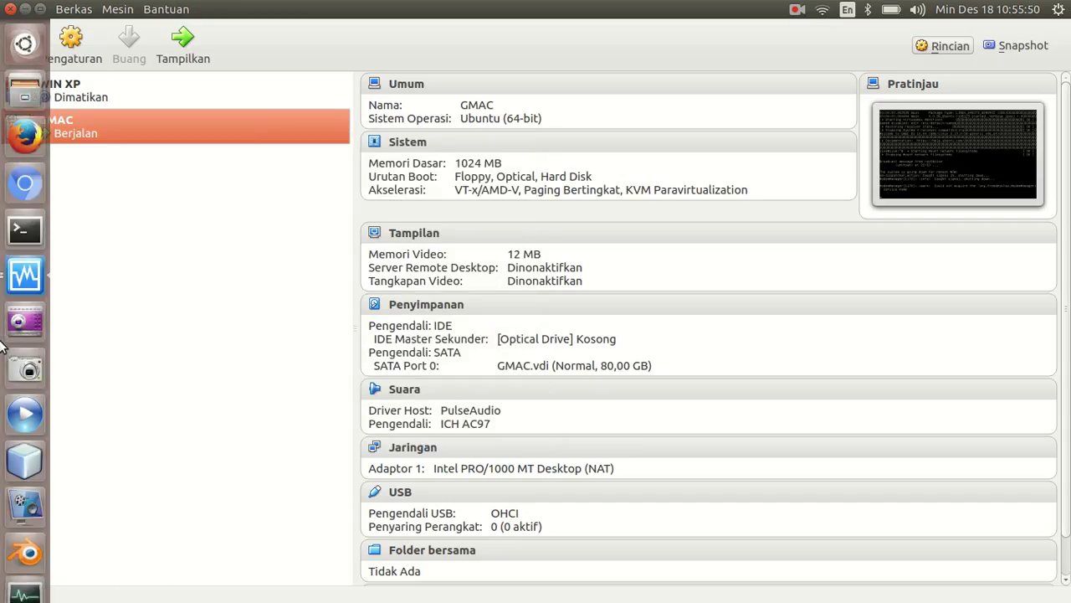
{"action": "left_click", "coordinate": [27, 279]}
{"action": "left_click", "coordinate": [657, 462]}
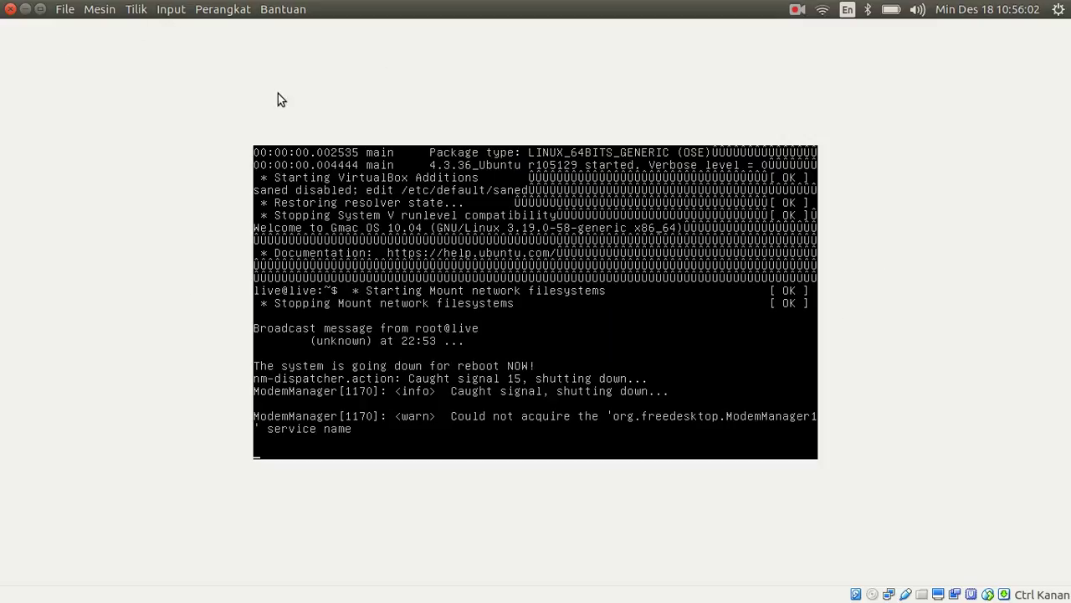
Check the optical drive choices of the running machine, and reset the GMAC virtual machine
{"action": "left_click", "coordinate": [218, 11]}
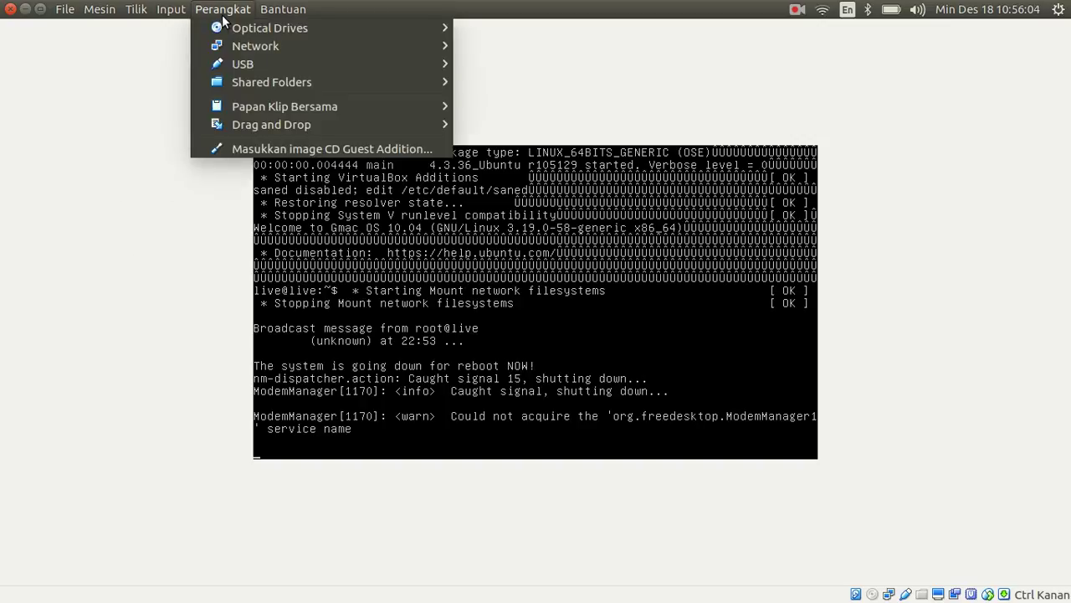
{"action": "mouse_move", "coordinate": [258, 31]}
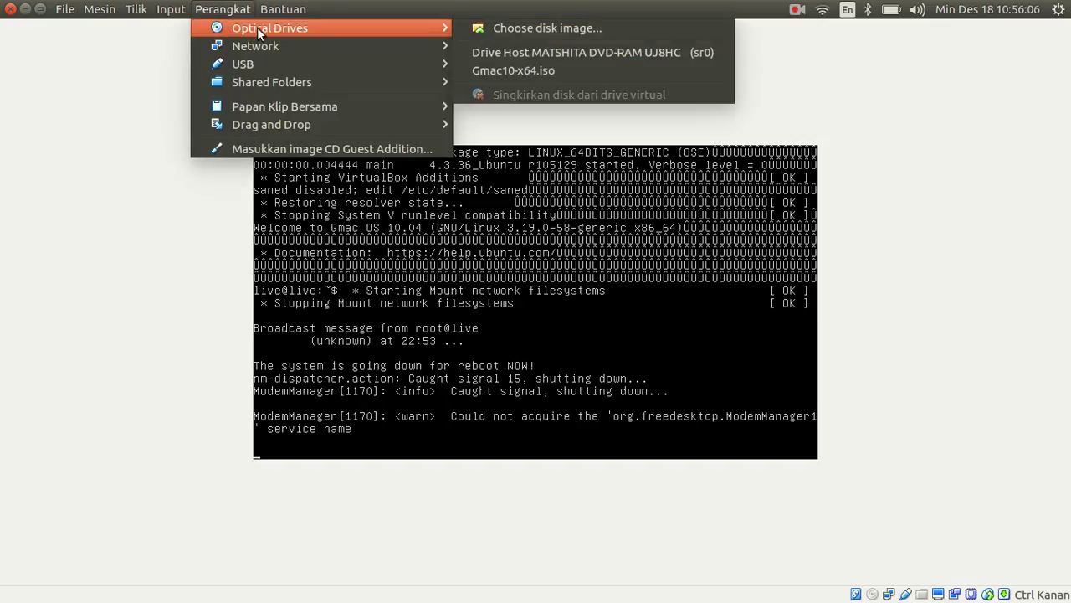
{"action": "left_click", "coordinate": [531, 69]}
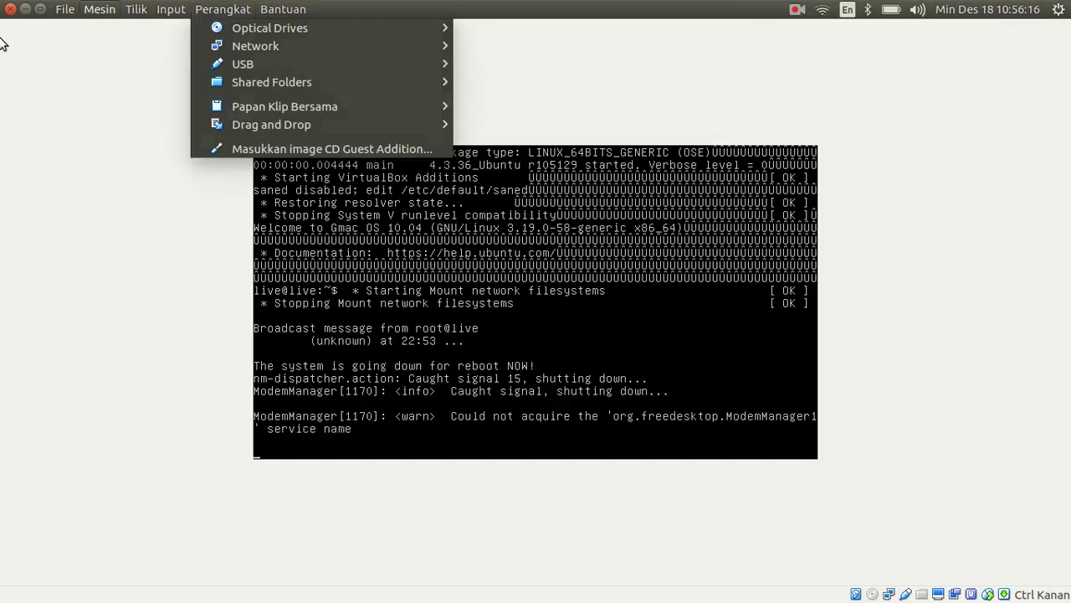
{"action": "mouse_move", "coordinate": [70, 8]}
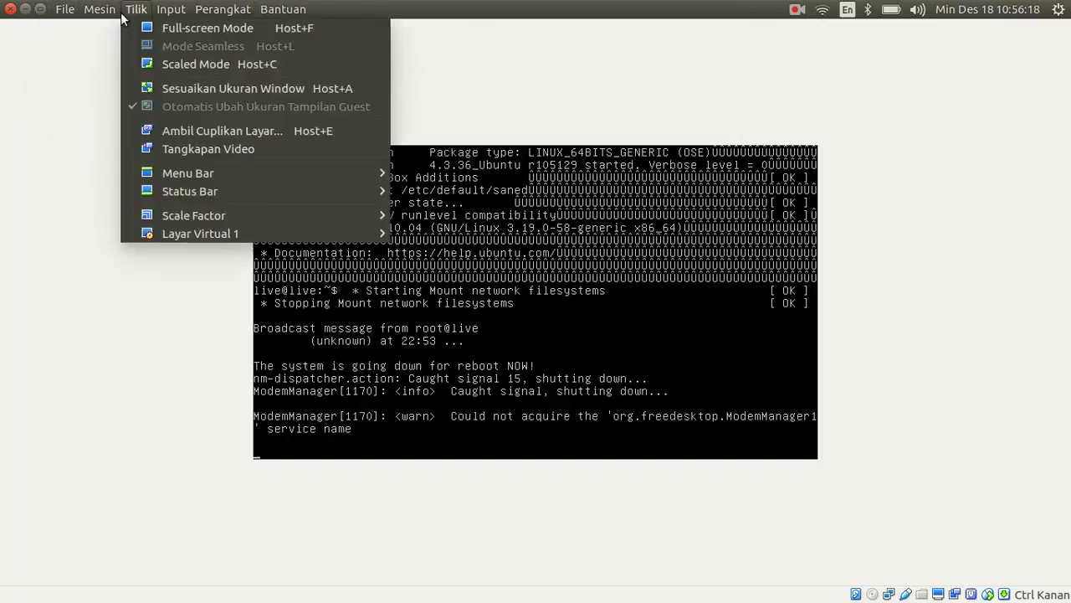
{"action": "mouse_move", "coordinate": [104, 10]}
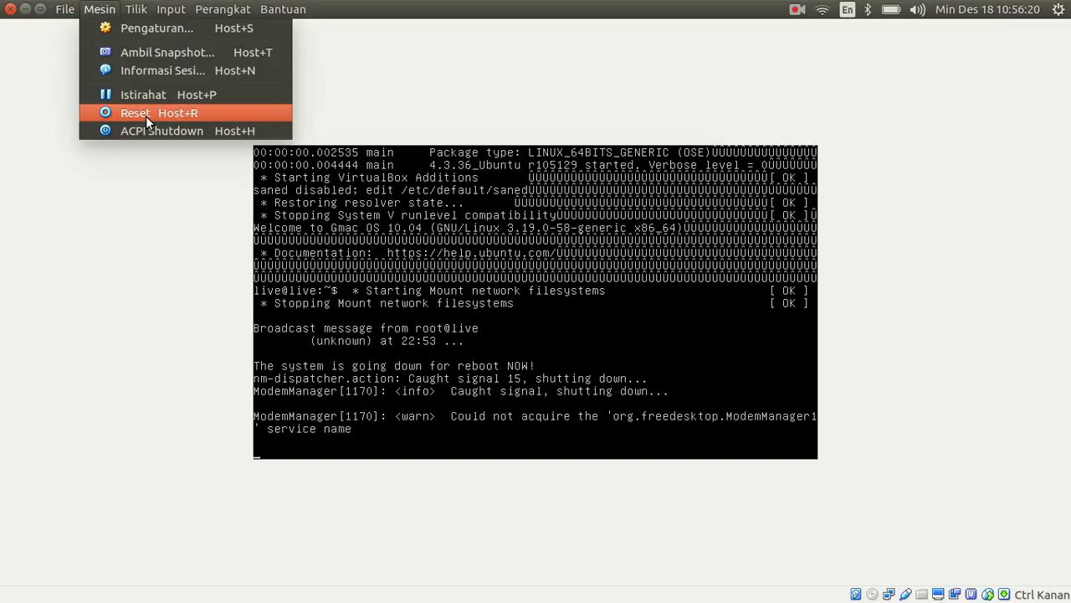
{"action": "left_click", "coordinate": [176, 113]}
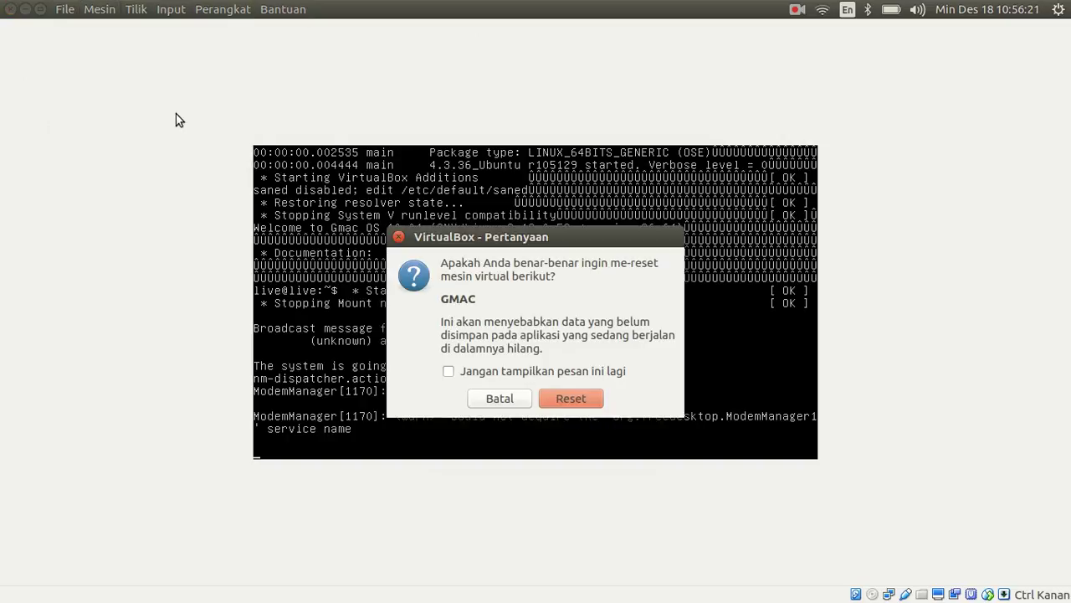
{"action": "left_click", "coordinate": [561, 399]}
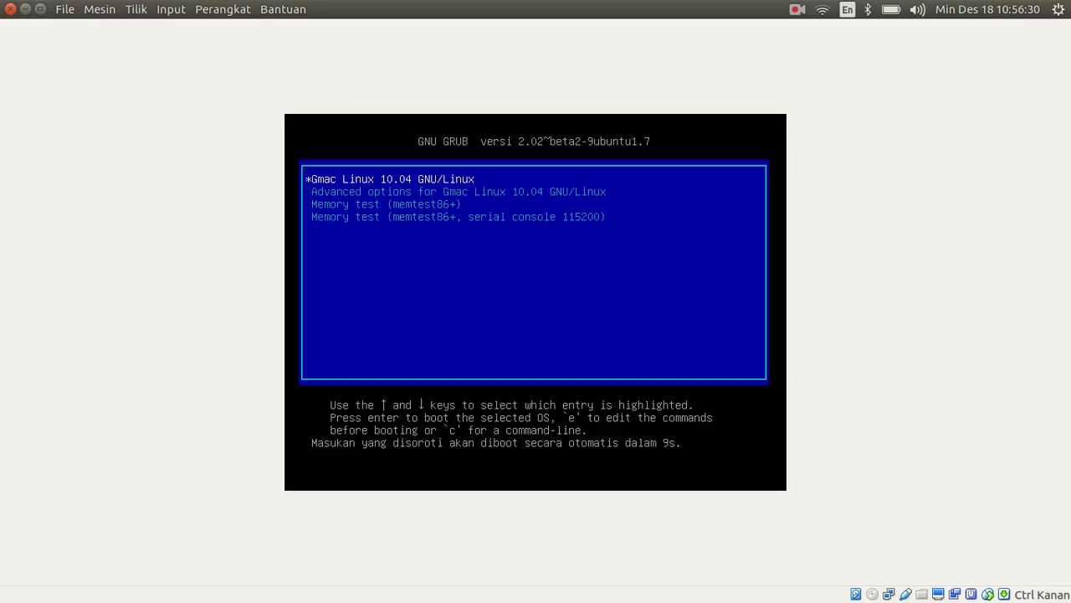
Look through the entries of the GRUB boot menu, including the advanced options and memory tests
{"action": "key", "text": "Down"}
{"action": "key", "text": "Up"}
{"action": "key", "text": "Down"}
{"action": "key", "text": "Down"}
{"action": "key", "text": "Down"}
{"action": "key", "text": "Up"}
{"action": "key", "text": "Up"}
{"action": "key", "text": "Up"}
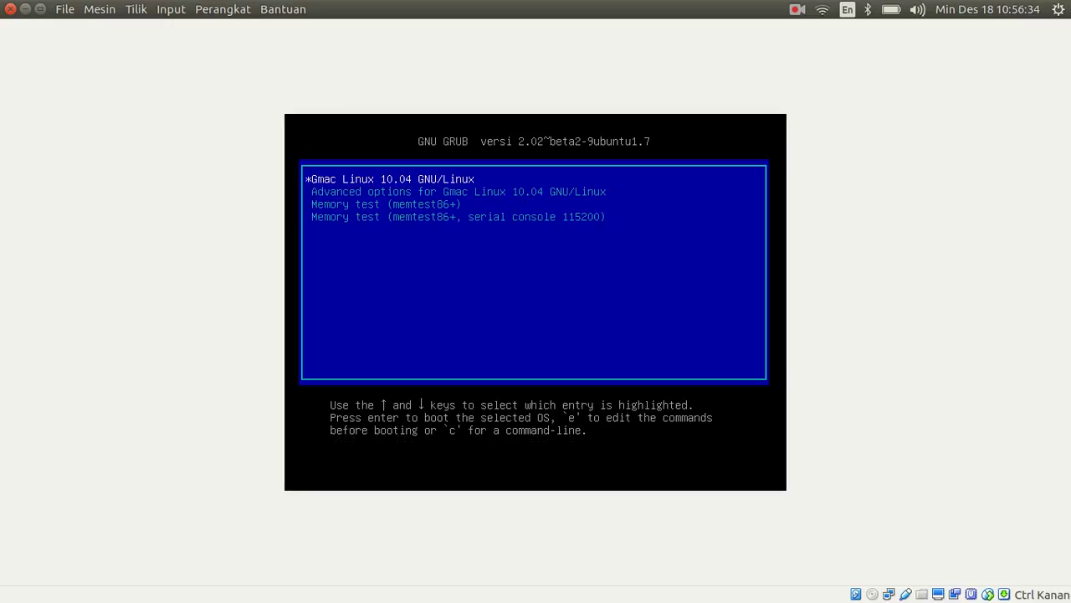
{"action": "key", "text": "Down"}
{"action": "key", "text": "Down"}
{"action": "key", "text": "Down"}
{"action": "key", "text": "Up"}
{"action": "key", "text": "Up"}
{"action": "key", "text": "Up"}
{"action": "key", "text": "Down"}
{"action": "key", "text": "Down"}
{"action": "key", "text": "Up"}
{"action": "key", "text": "Up"}
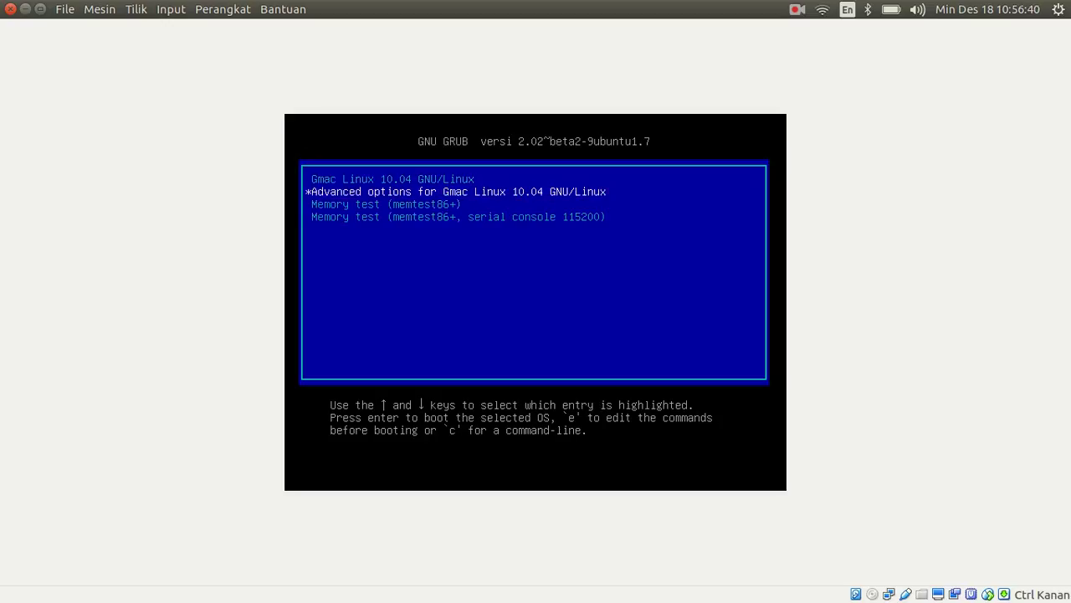
Boot the "Gmac Linux 10.04 GNU/Linux" entry and switch the virtual machine to full-screen mode
{"action": "key", "text": "Down"}
{"action": "key", "text": "Up"}
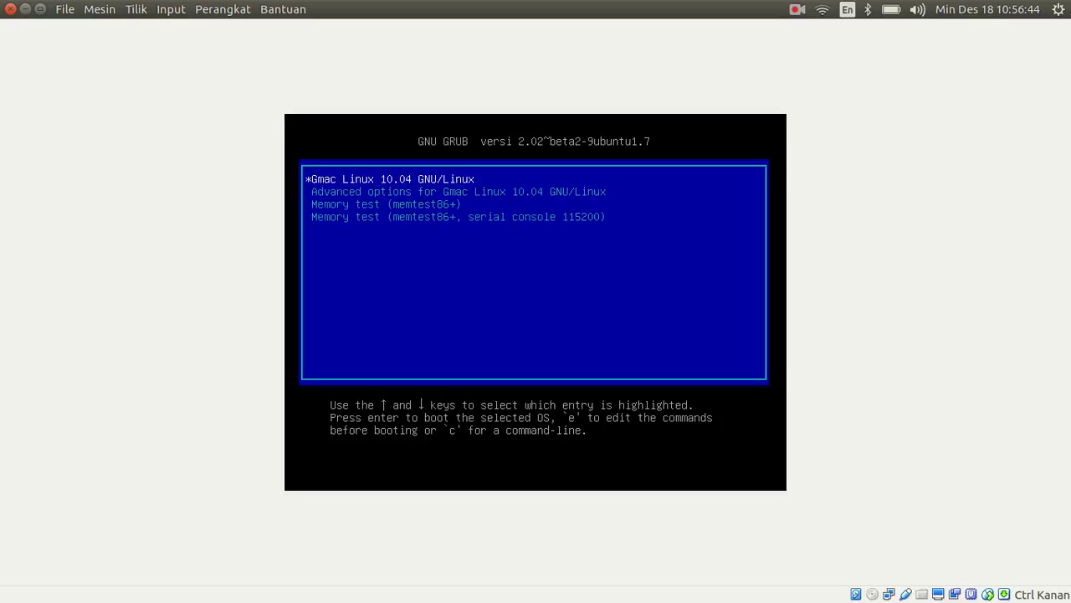
{"action": "key", "text": "Return"}
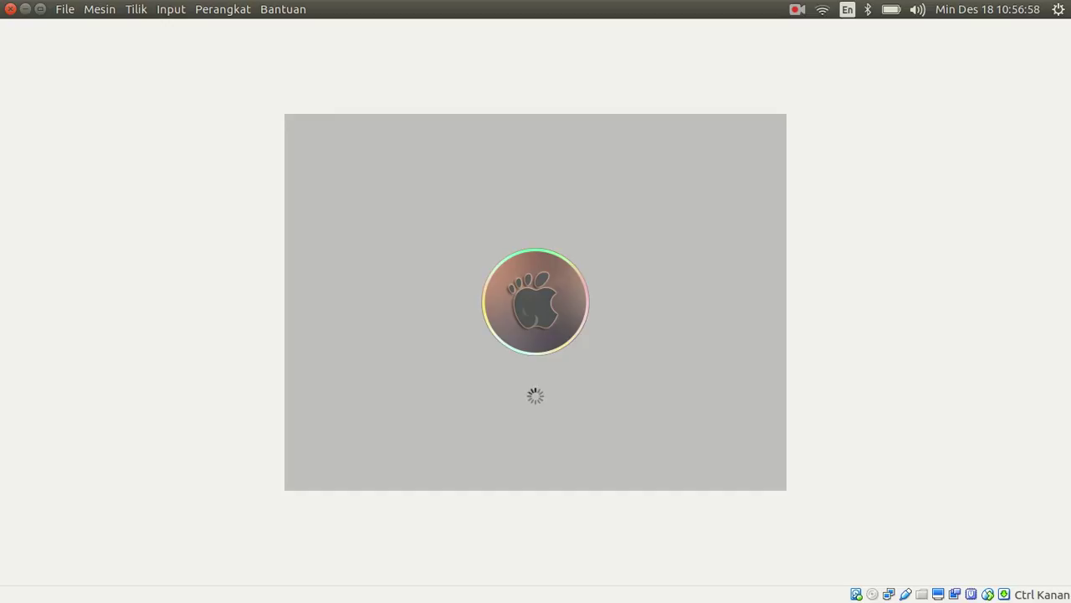
{"action": "key", "text": "ctrl+f"}
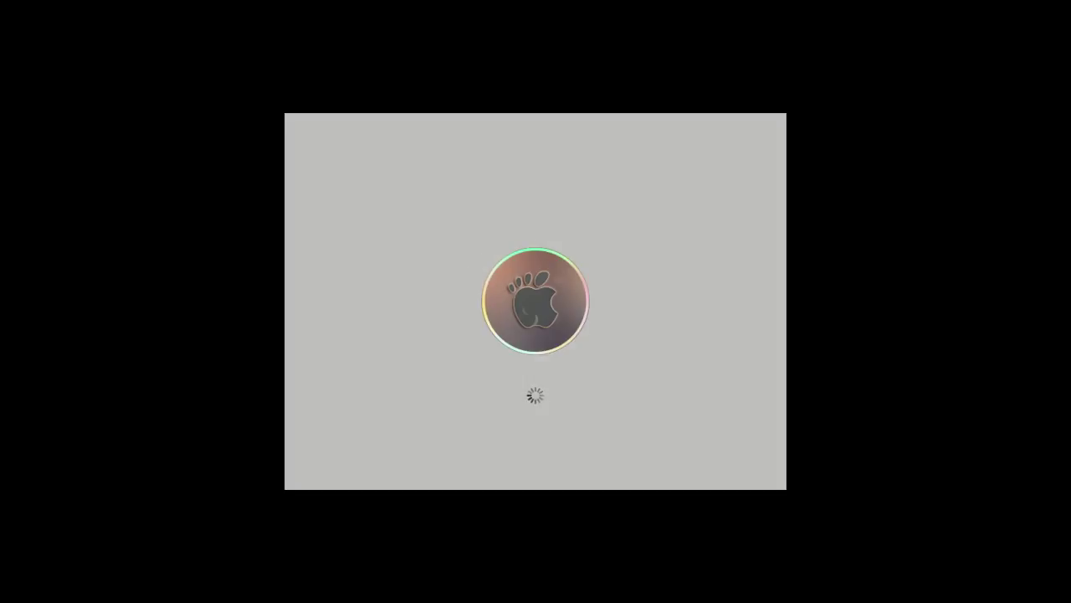